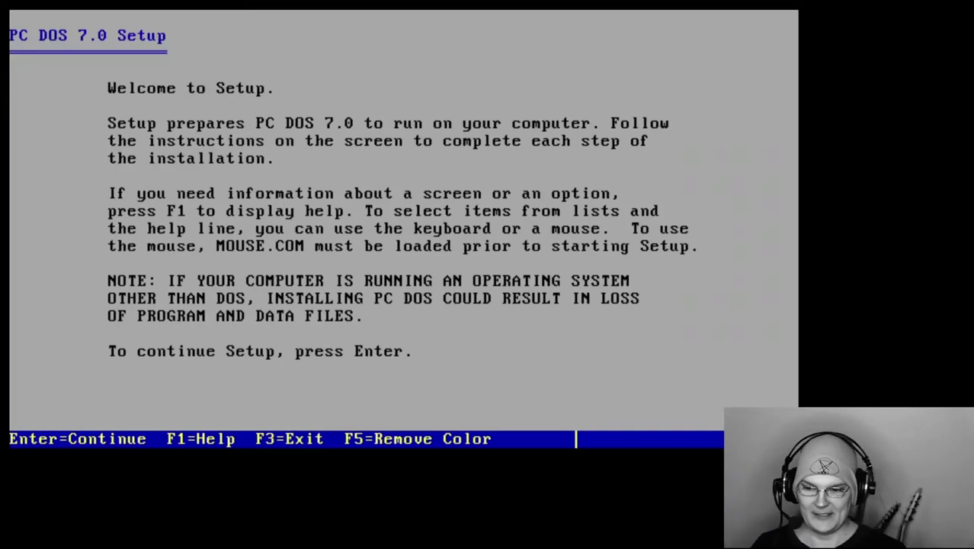
Proceed past the Setup welcome and set the country to Finland
{"action": "key", "text": "Return"}
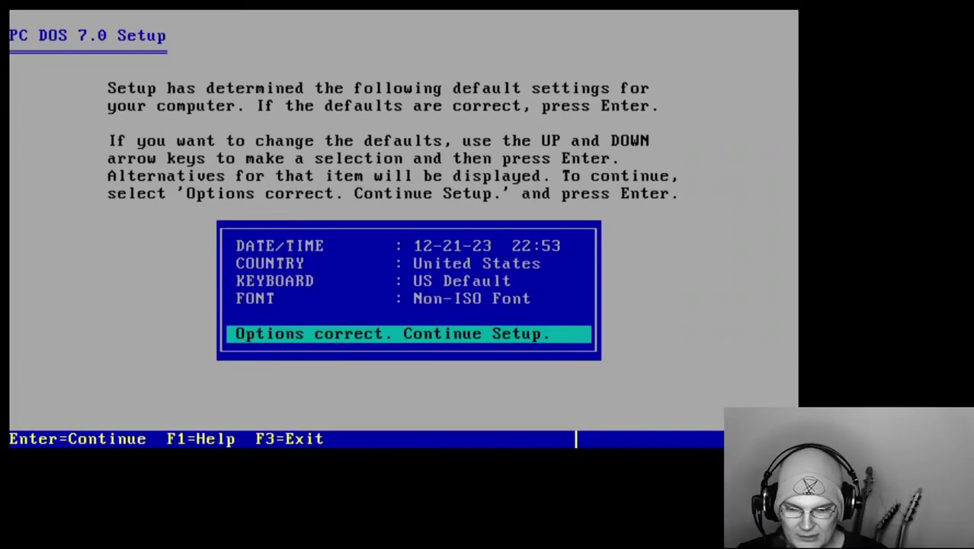
{"action": "key", "text": "Up"}
{"action": "key", "text": "Up"}
{"action": "key", "text": "Up"}
{"action": "key", "text": "Up"}
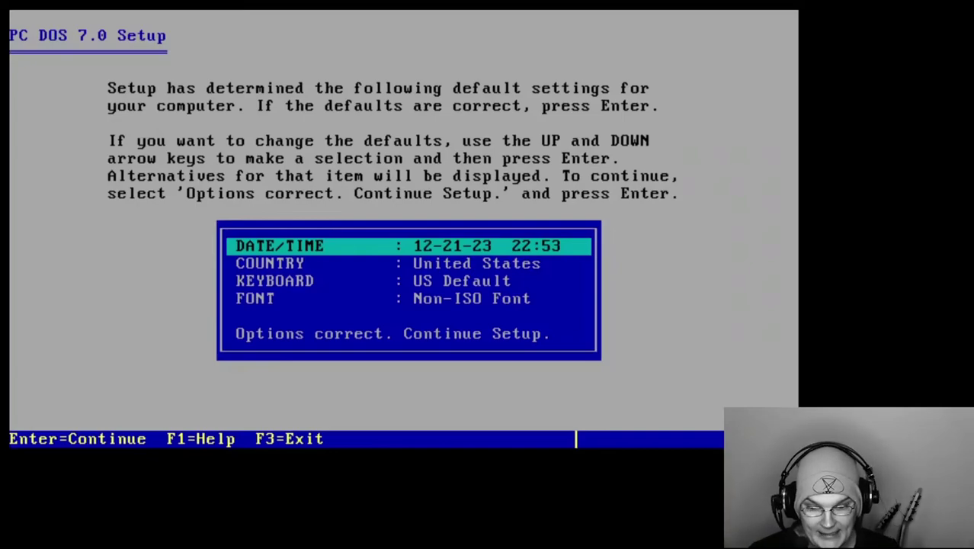
{"action": "key", "text": "Down"}
{"action": "key", "text": "Return"}
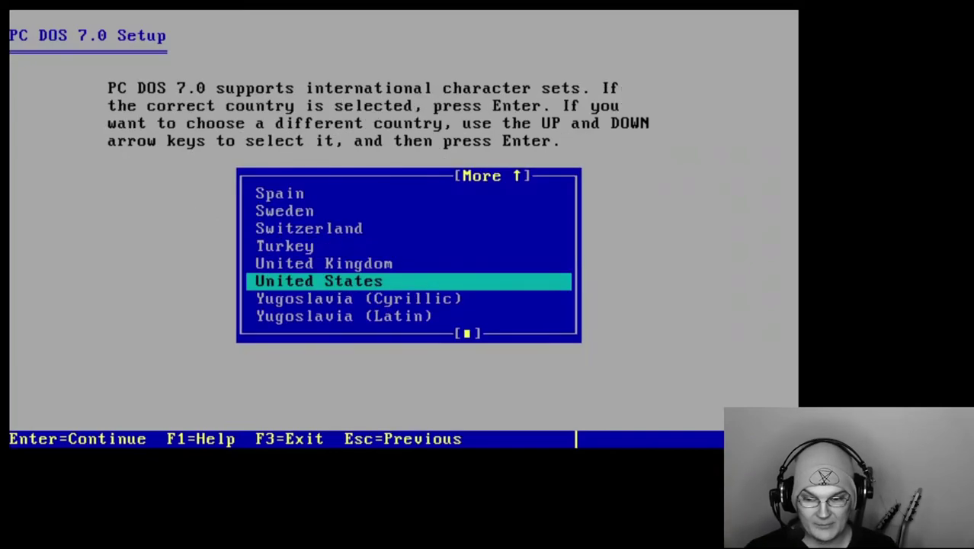
{"action": "key", "text": "Page_Up"}
{"action": "key", "text": "Up"}
{"action": "key", "text": "Up"}
{"action": "key", "text": "Up"}
{"action": "key", "text": "Up"}
{"action": "key", "text": "Up"}
{"action": "key", "text": "Up"}
{"action": "key", "text": "Up"}
{"action": "key", "text": "Up"}
{"action": "key", "text": "Up"}
{"action": "key", "text": "Up"}
{"action": "key", "text": "Up"}
{"action": "key", "text": "Up"}
{"action": "key", "text": "Up"}
{"action": "key", "text": "Up"}
{"action": "key", "text": "Up"}
{"action": "key", "text": "Up"}
{"action": "key", "text": "Up"}
{"action": "key", "text": "Up"}
{"action": "key", "text": "Up"}
{"action": "key", "text": "Up"}
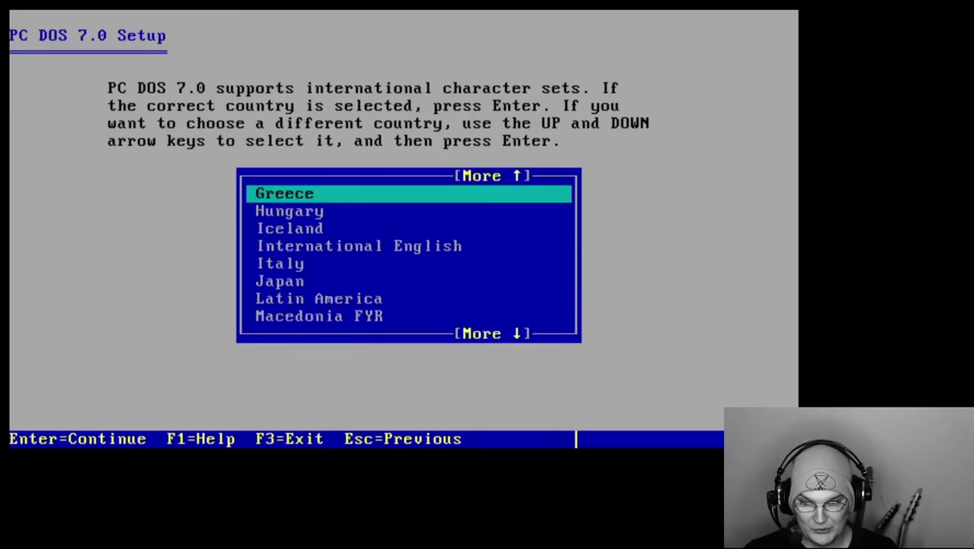
{"action": "key", "text": "Down"}
{"action": "key", "text": "Down"}
{"action": "key", "text": "Down"}
{"action": "key", "text": "Down"}
{"action": "key", "text": "Down"}
{"action": "key", "text": "Down"}
{"action": "key", "text": "Down"}
{"action": "key", "text": "Down"}
{"action": "key", "text": "Down"}
{"action": "key", "text": "Down"}
{"action": "key", "text": "Down"}
{"action": "key", "text": "Down"}
{"action": "key", "text": "Down"}
{"action": "key", "text": "Down"}
{"action": "key", "text": "Down"}
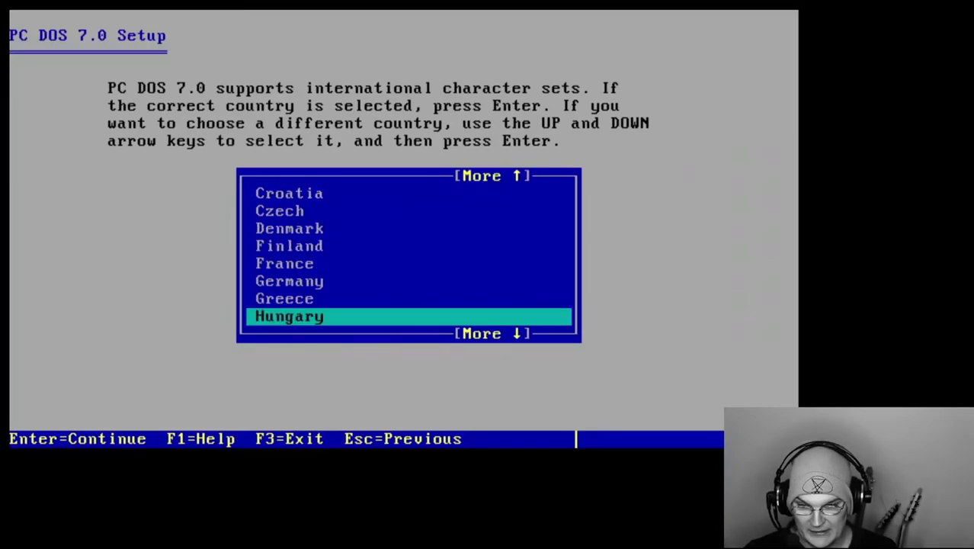
{"action": "key", "text": "Up"}
{"action": "key", "text": "Up"}
{"action": "key", "text": "Up"}
{"action": "key", "text": "Up"}
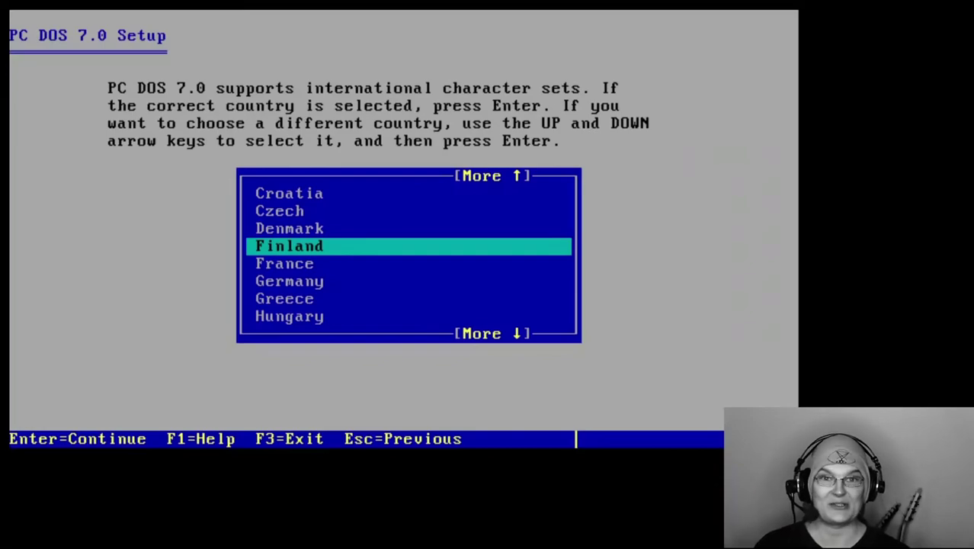
{"action": "key", "text": "Return"}
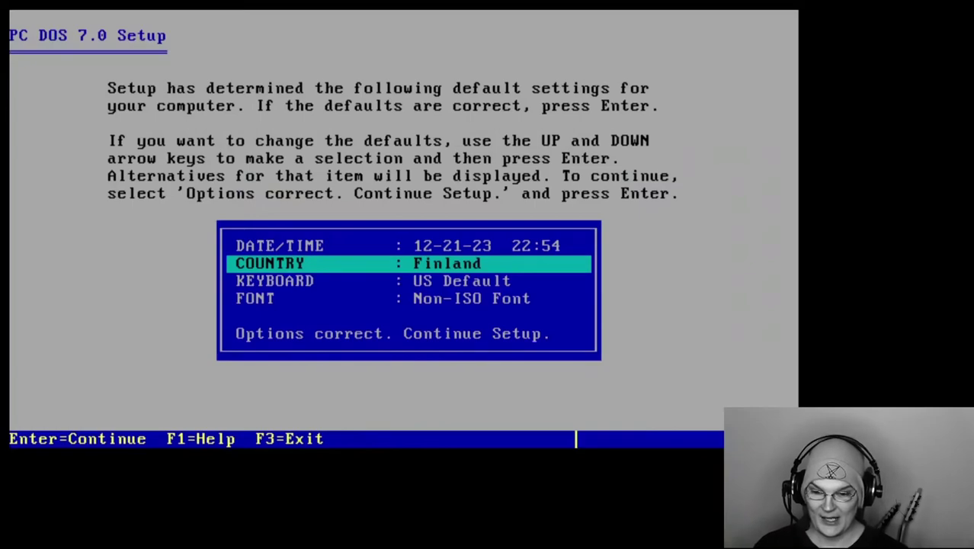
Set the keyboard layout to UK English
{"action": "key", "text": "Down"}
{"action": "key", "text": "Return"}
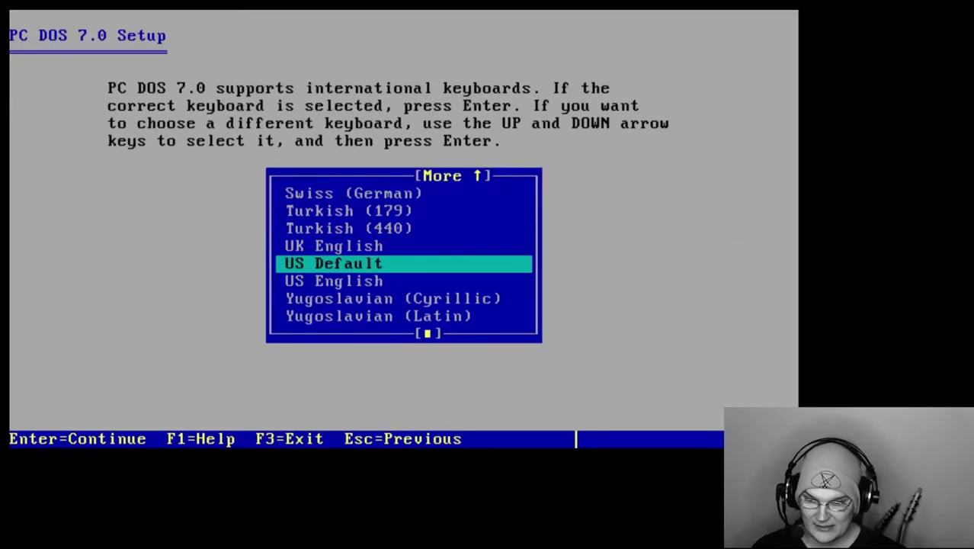
{"action": "key", "text": "Down"}
{"action": "key", "text": "Down"}
{"action": "key", "text": "Down"}
{"action": "key", "text": "Page_Up"}
{"action": "key", "text": "Page_Up"}
{"action": "key", "text": "Page_Up"}
{"action": "key", "text": "Up"}
{"action": "key", "text": "Page_Down"}
{"action": "key", "text": "Page_Up"}
{"action": "key", "text": "Page_Up"}
{"action": "key", "text": "Page_Up"}
{"action": "key", "text": "Page_Up"}
{"action": "key", "text": "Page_Down"}
{"action": "key", "text": "Page_Down"}
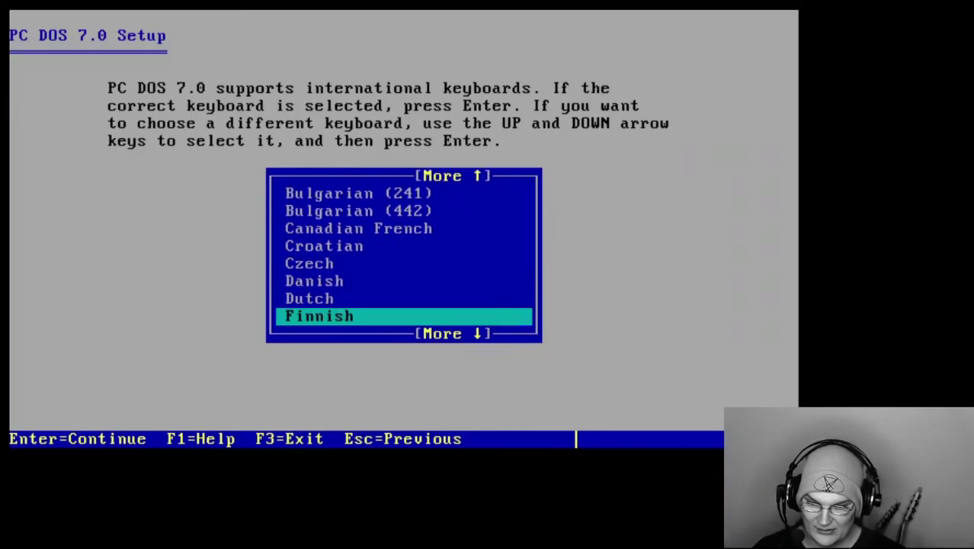
{"action": "key", "text": "Up"}
{"action": "key", "text": "Up"}
{"action": "key", "text": "Down"}
{"action": "key", "text": "Page_Down"}
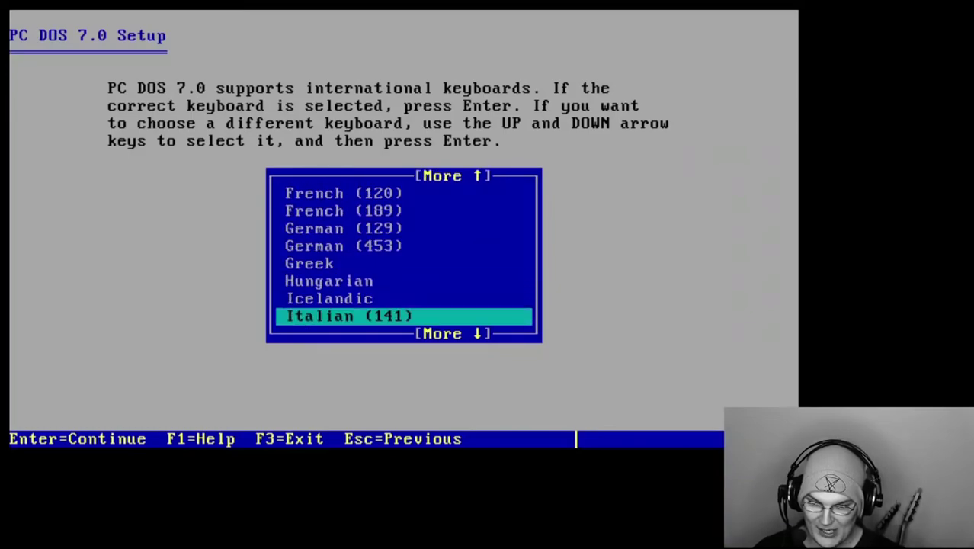
{"action": "key", "text": "Page_Down"}
{"action": "key", "text": "Page_Down"}
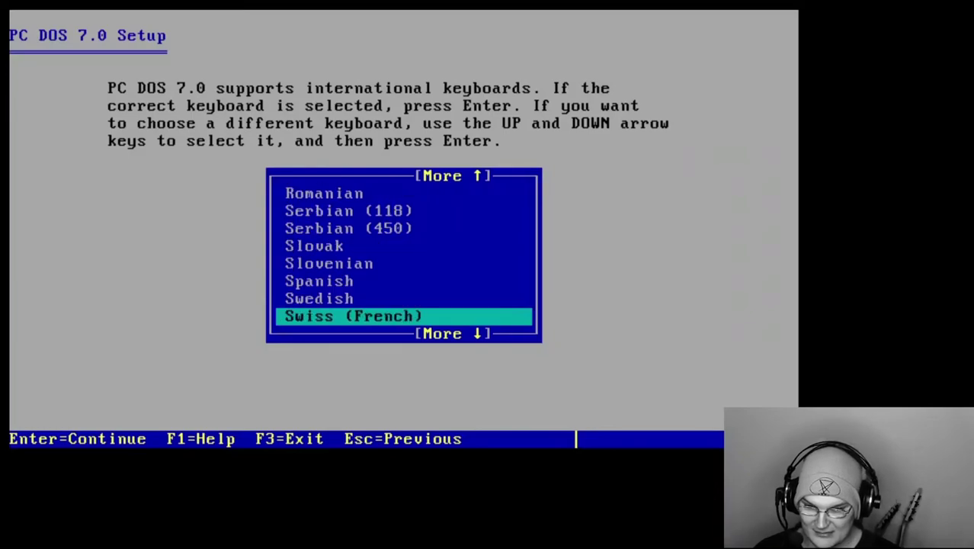
{"action": "key", "text": "Page_Down"}
{"action": "key", "text": "Page_Up"}
{"action": "key", "text": "Down"}
{"action": "key", "text": "Down"}
{"action": "key", "text": "Down"}
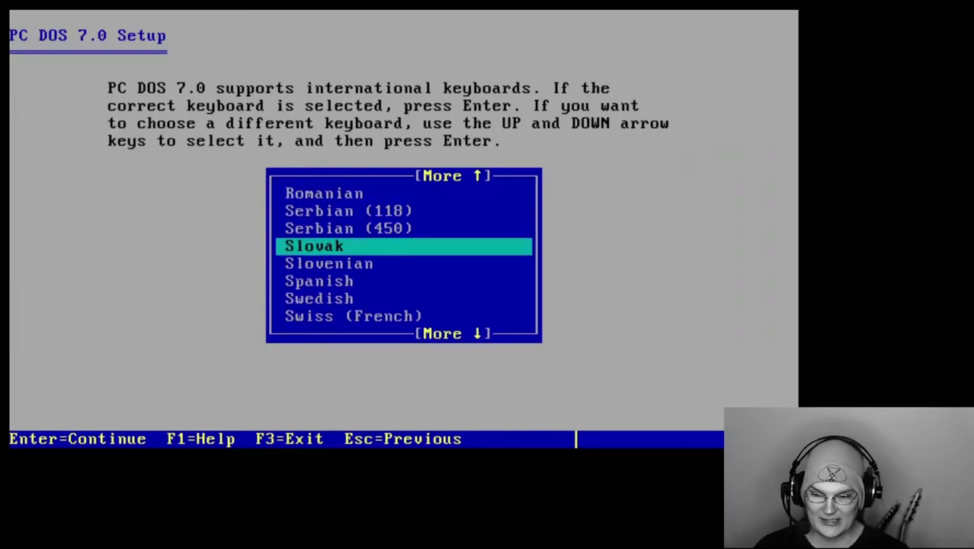
{"action": "key", "text": "Page_Down"}
{"action": "key", "text": "Up"}
{"action": "key", "text": "Up"}
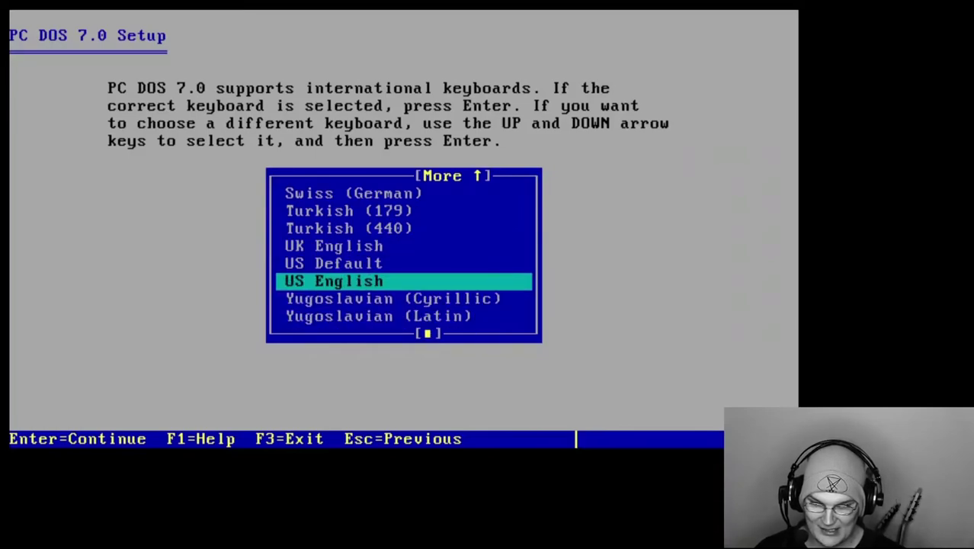
{"action": "key", "text": "Up"}
{"action": "key", "text": "Up"}
{"action": "key", "text": "Up"}
{"action": "key", "text": "Down"}
{"action": "key", "text": "Return"}
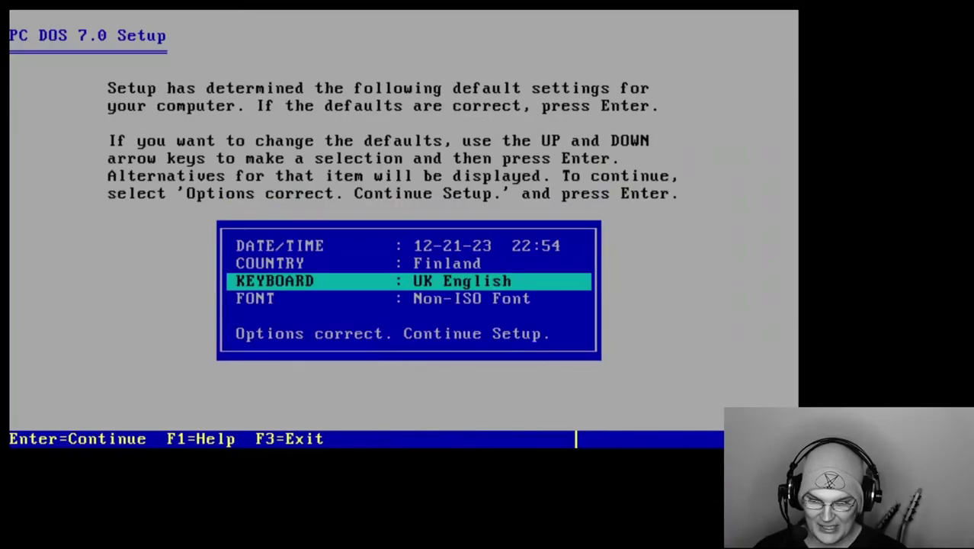
Keep the Non-ISO font, accept the country and keyboard settings, and continue Setup
{"action": "key", "text": "Down"}
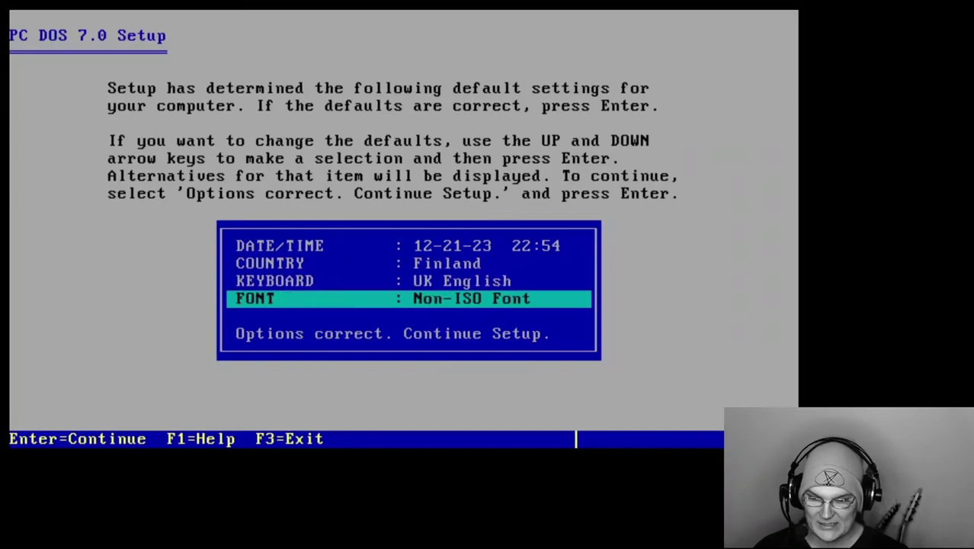
{"action": "key", "text": "Down"}
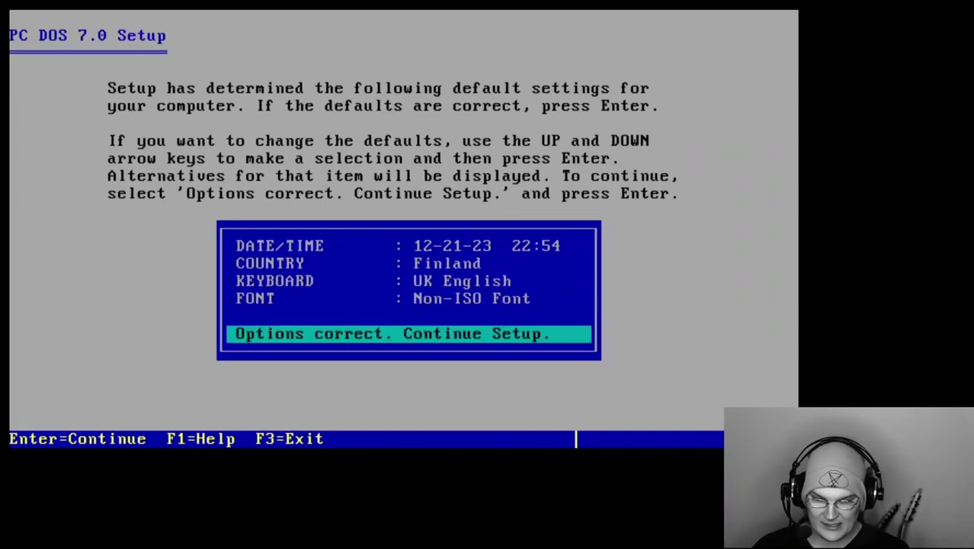
{"action": "key", "text": "Return"}
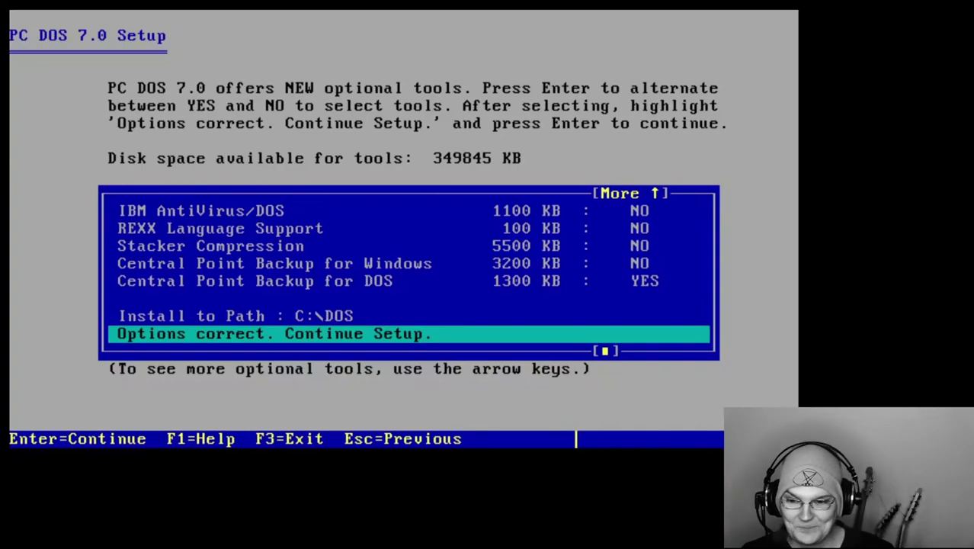
Exclude Central Point Backup for DOS from the optional tools and continue Setup with C:\DOS as the install path
{"action": "key", "text": "Up"}
{"action": "key", "text": "Up"}
{"action": "key", "text": "Up"}
{"action": "key", "text": "Up"}
{"action": "key", "text": "Up"}
{"action": "key", "text": "Up"}
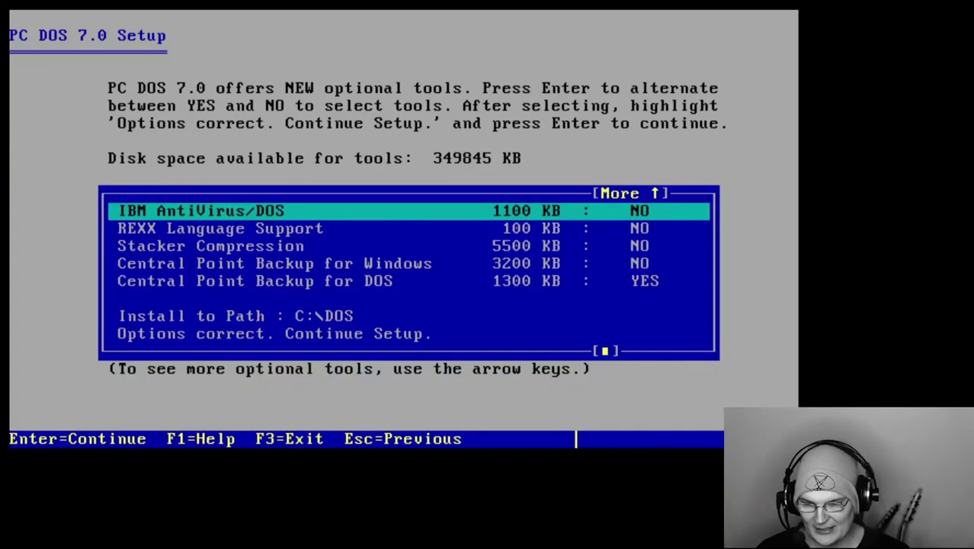
{"action": "key", "text": "Down"}
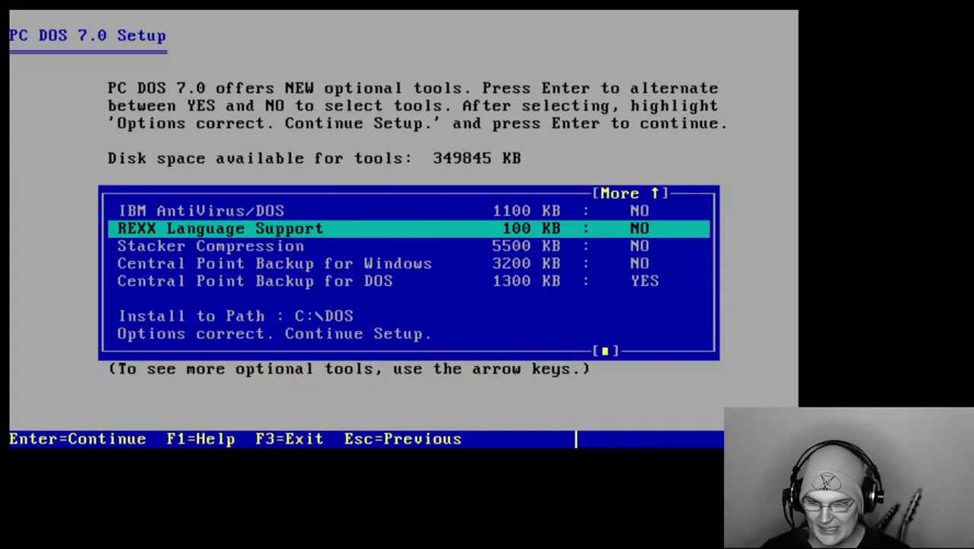
{"action": "key", "text": "Down"}
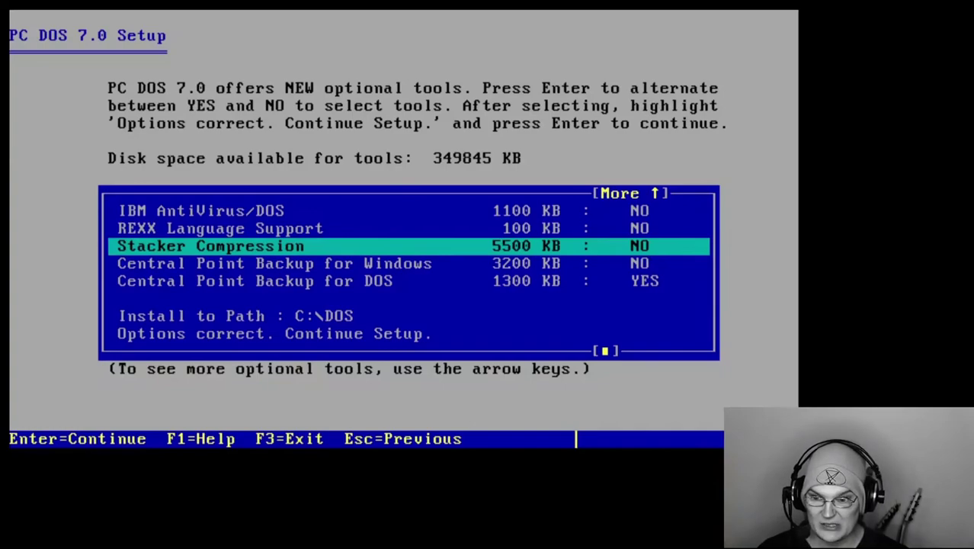
{"action": "key", "text": "Down"}
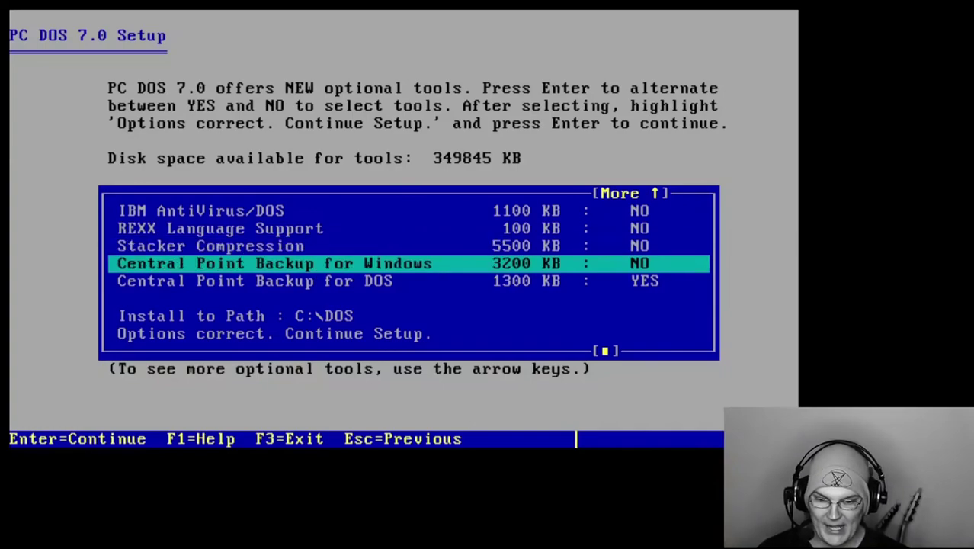
{"action": "key", "text": "Down"}
{"action": "key", "text": "Up"}
{"action": "key", "text": "Down"}
{"action": "key", "text": "Return"}
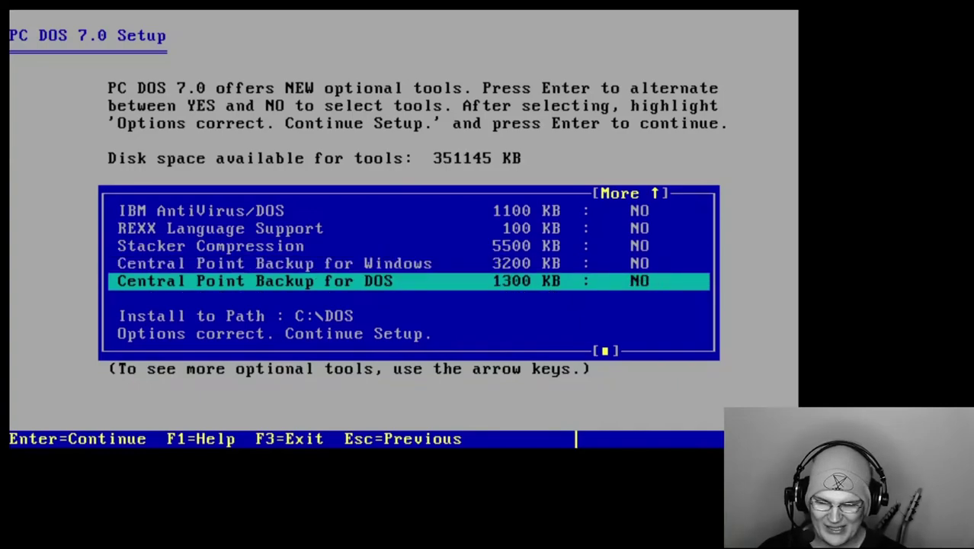
{"action": "key", "text": "Down"}
{"action": "key", "text": "Down"}
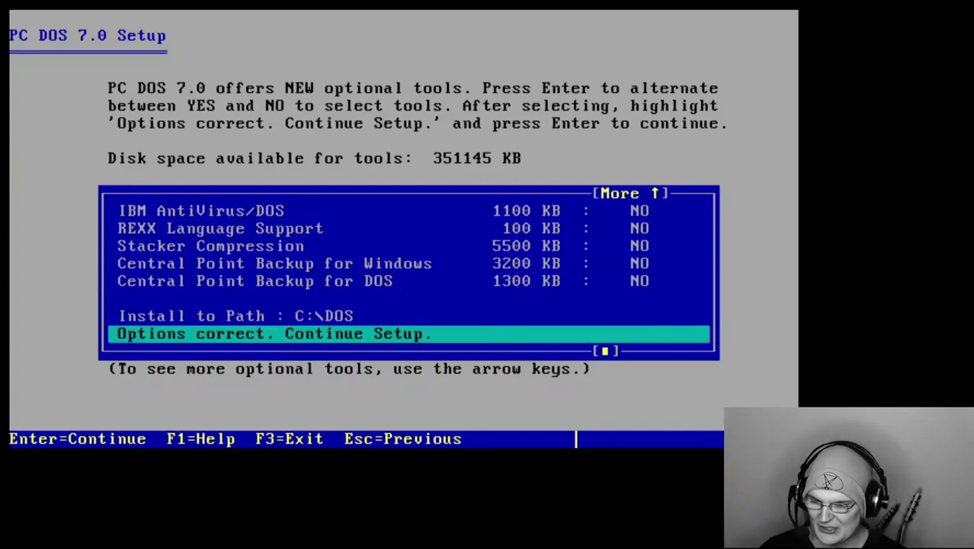
{"action": "key", "text": "Return"}
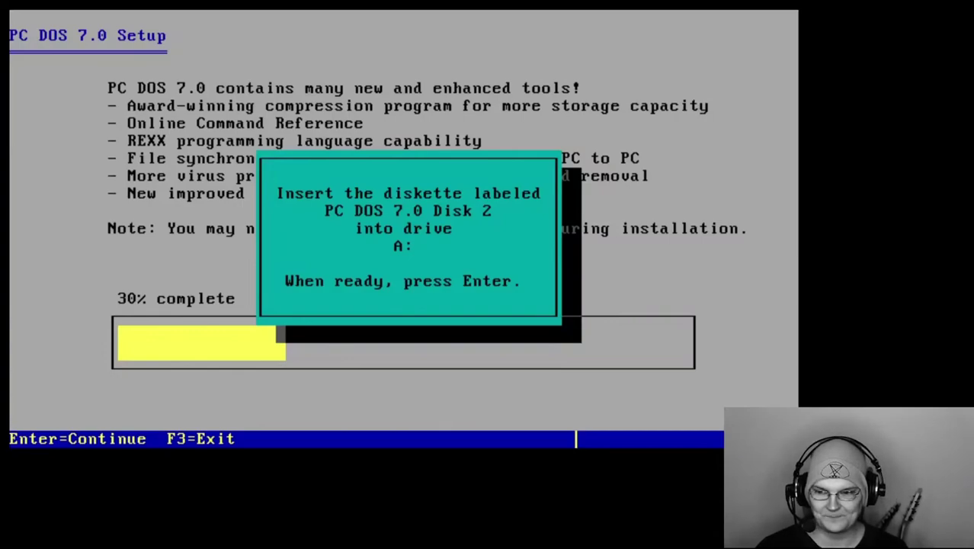
Continue the installation through each requested PC DOS 7.0 diskette in drive A:, including Disks 2, 4 and 6
{"action": "key", "text": "Return"}
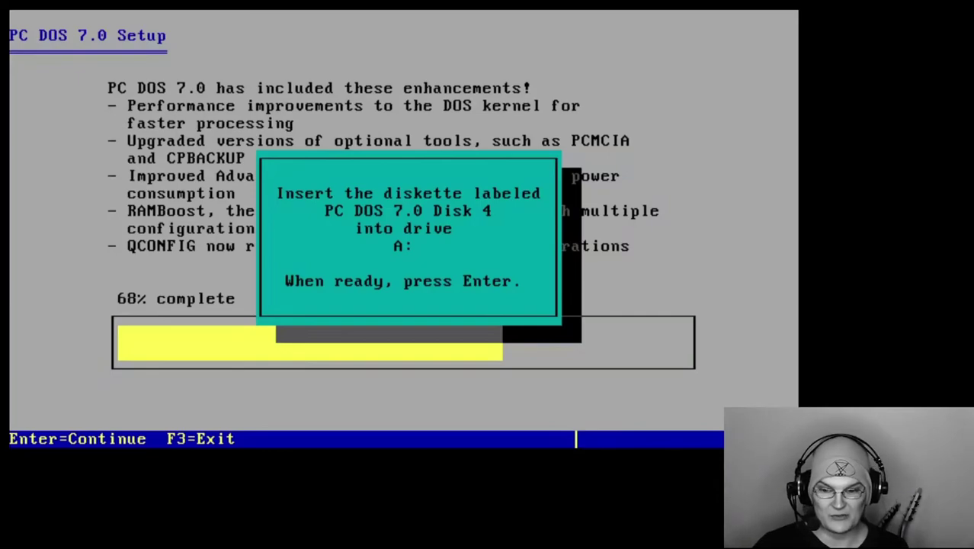
{"action": "key", "text": "Return"}
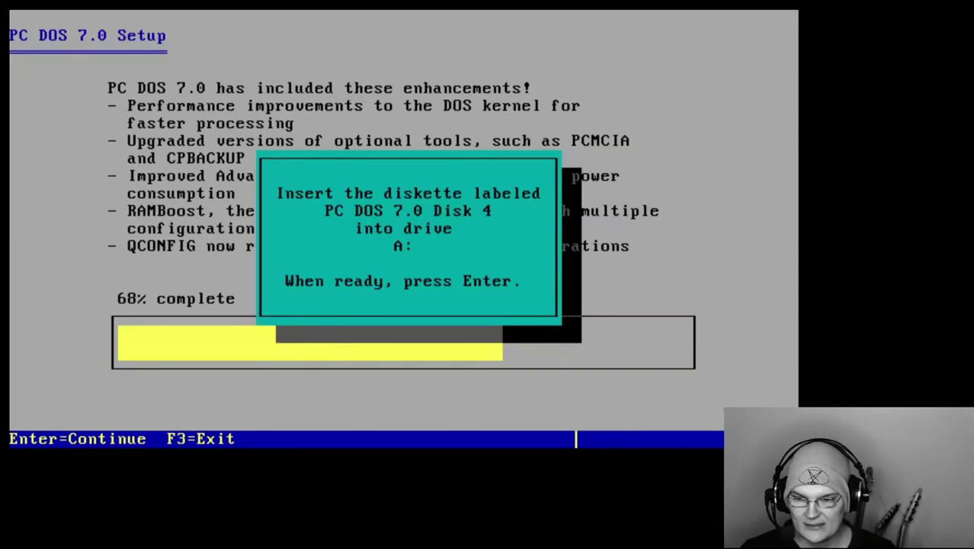
{"action": "key", "text": "Return"}
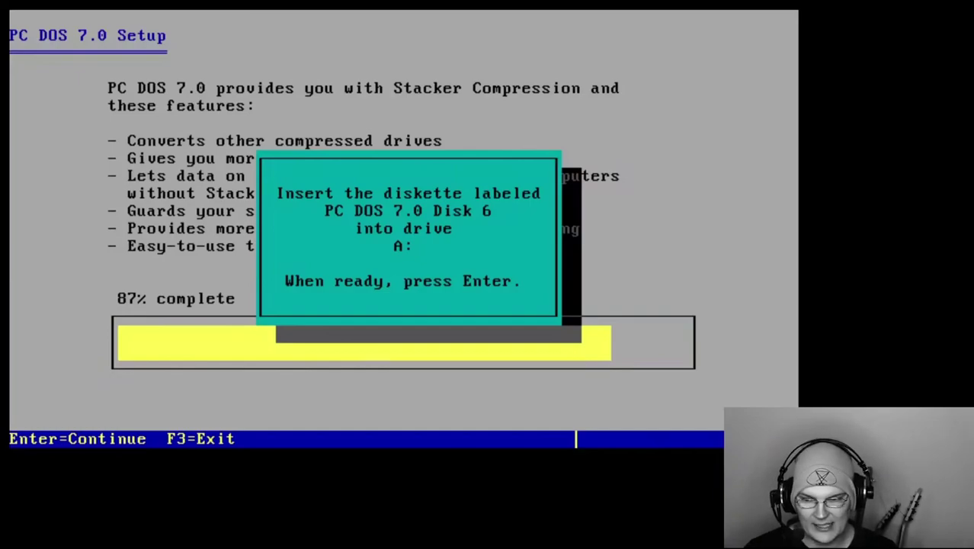
{"action": "key", "text": "Return"}
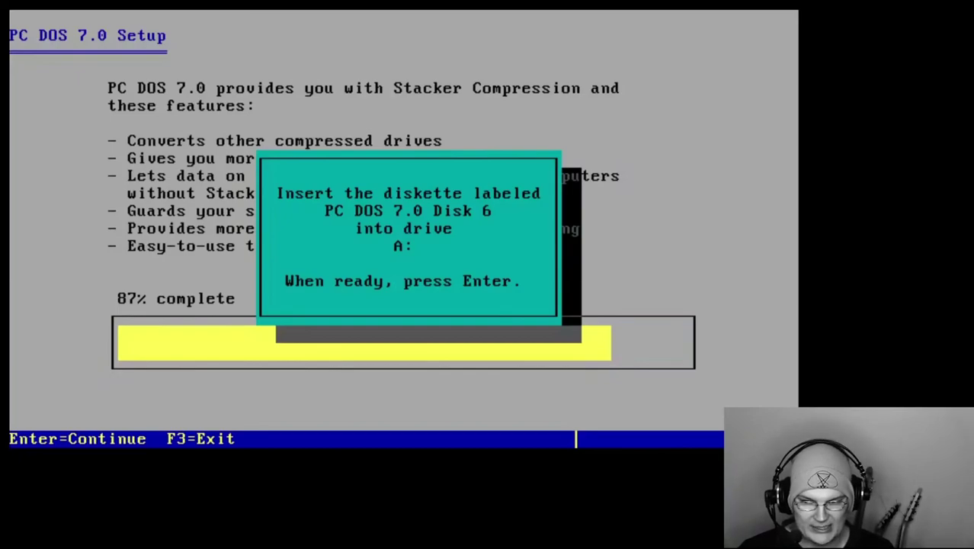
{"action": "key", "text": "Return"}
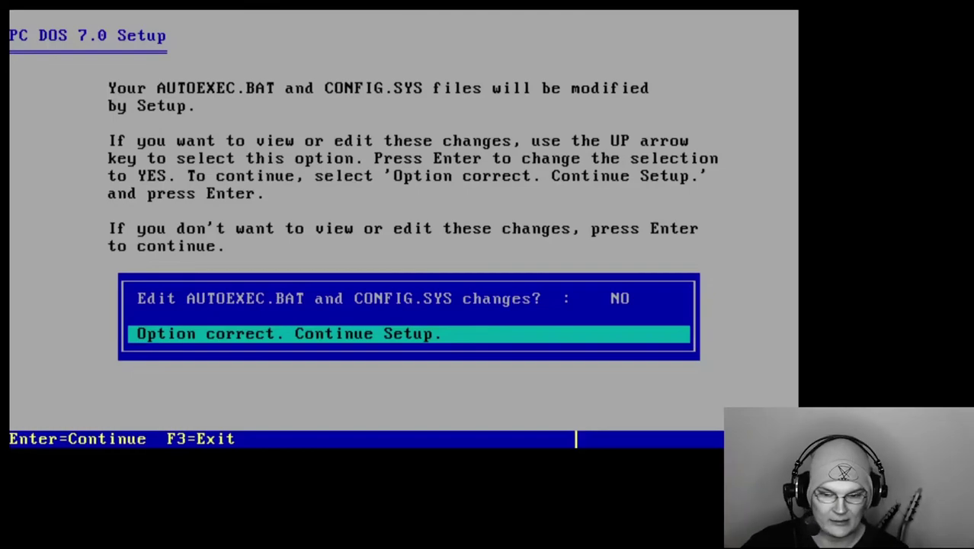
Set the AUTOEXEC.BAT and CONFIG.SYS edit option to YES, continue Setup, and close the E Editor's SETUP2.TXT file
{"action": "key", "text": "Up"}
{"action": "key", "text": "Return"}
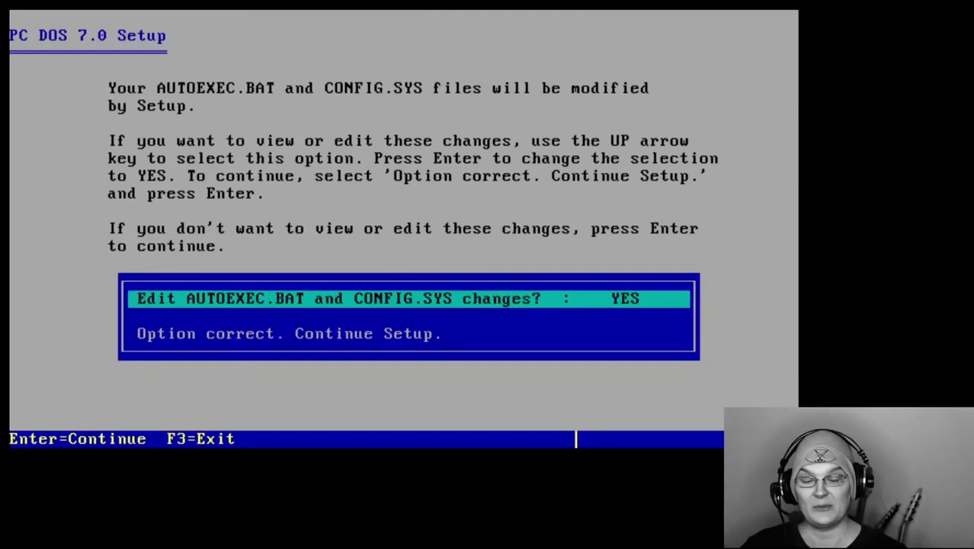
{"action": "key", "text": "Down"}
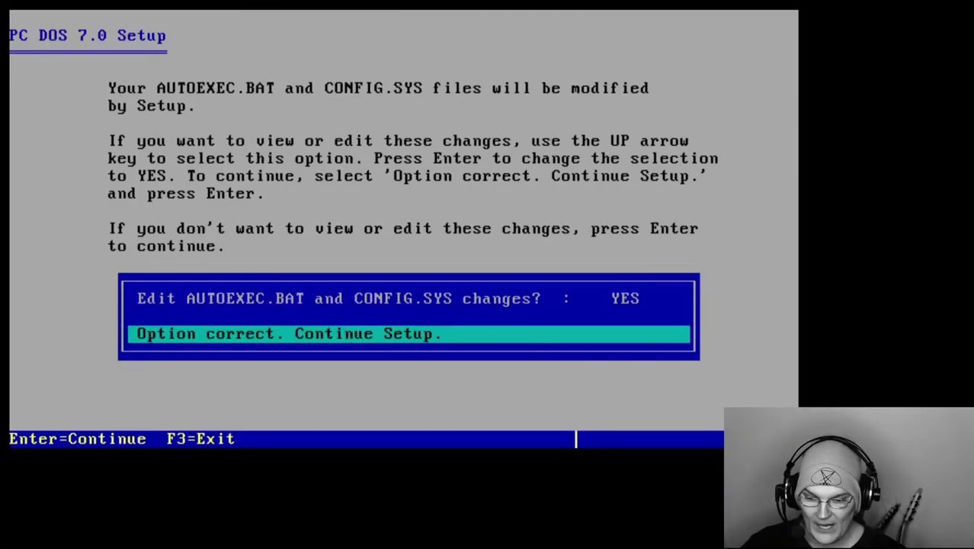
{"action": "key", "text": "Return"}
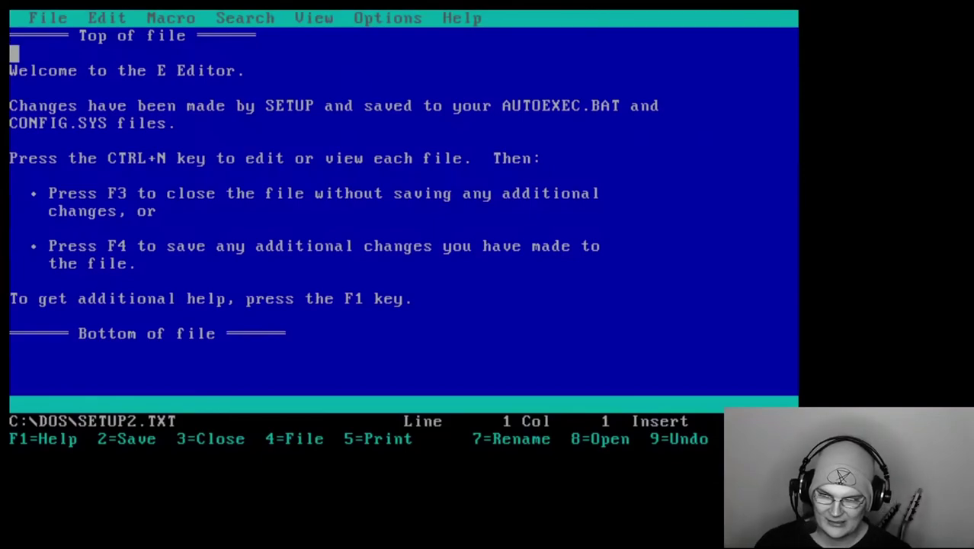
{"action": "key", "text": "F3"}
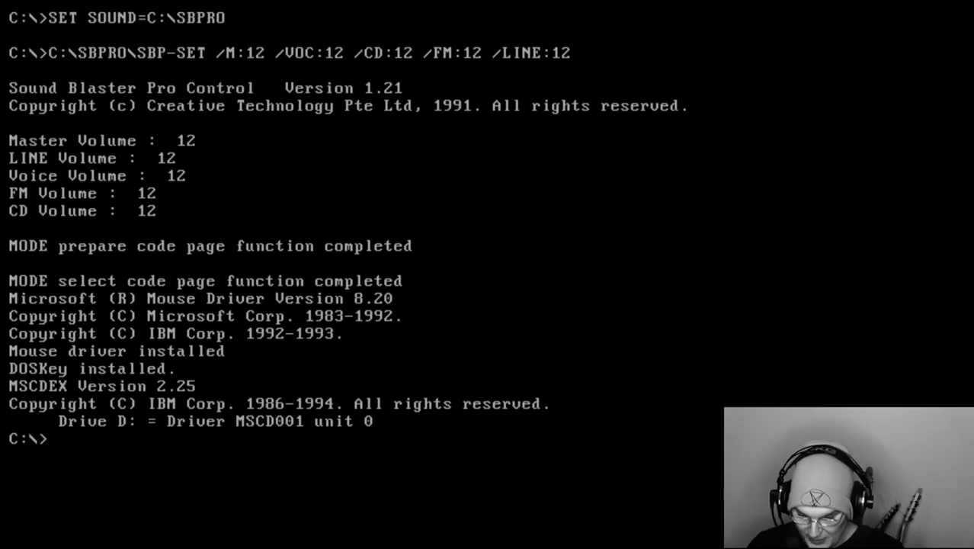
List the contents of the root directory of drive C: with dir
{"action": "type", "text": "dut"}
{"action": "key", "text": "BackSpace"}
{"action": "key", "text": "BackSpace"}
{"action": "type", "text": "it"}
{"action": "key", "text": "BackSpace"}
{"action": "type", "text": "r"}
{"action": "key", "text": "Return"}
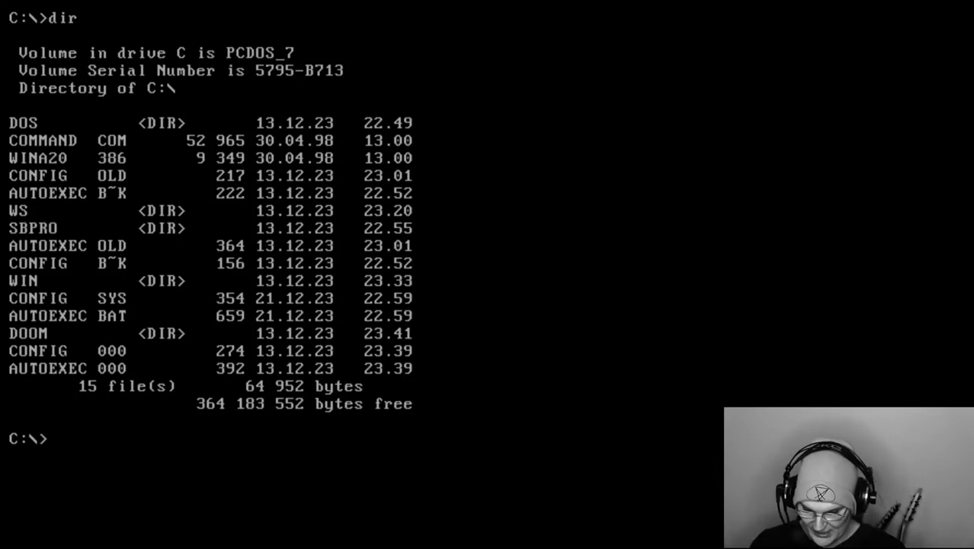
{"action": "key", "text": "BackSpace"}
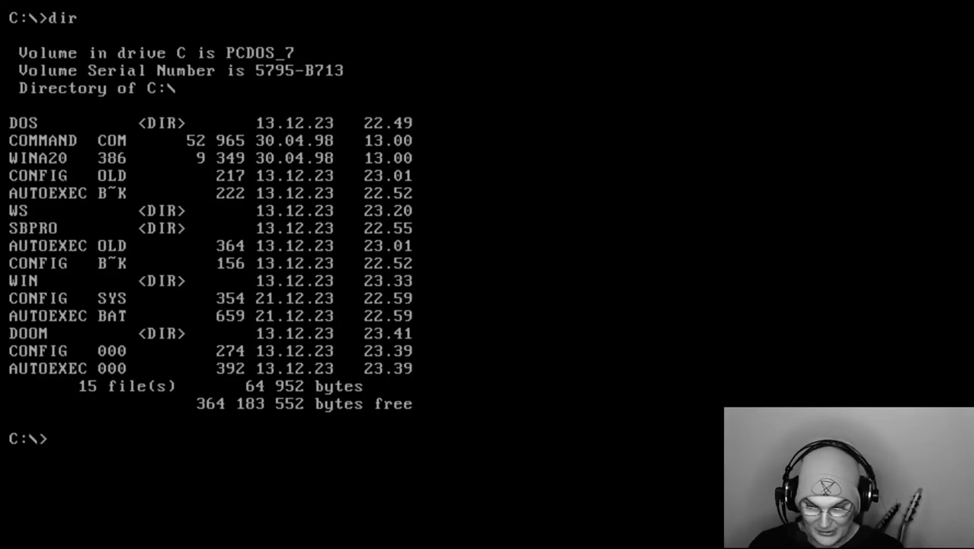
{"action": "type", "text": "g"}
{"action": "key", "text": "BackSpace"}
{"action": "type", "text": "h"}
{"action": "key", "text": "BackSpace"}
{"action": "type", "text": "f"}
{"action": "key", "text": "BackSpace"}
{"action": "type", "text": "g"}
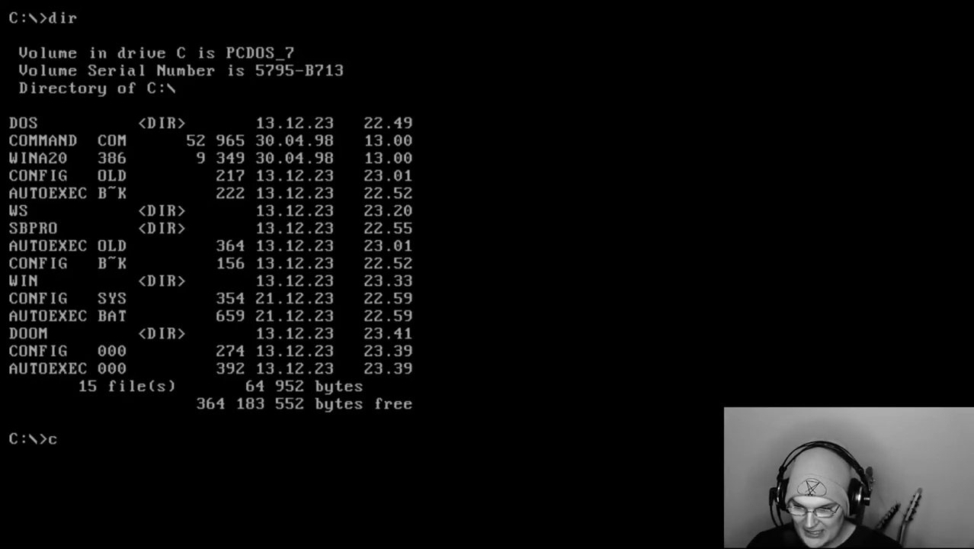
Change to the DOS directory on drive C: with cd dos and list its contents with dir
{"action": "type", "text": "d dr"}
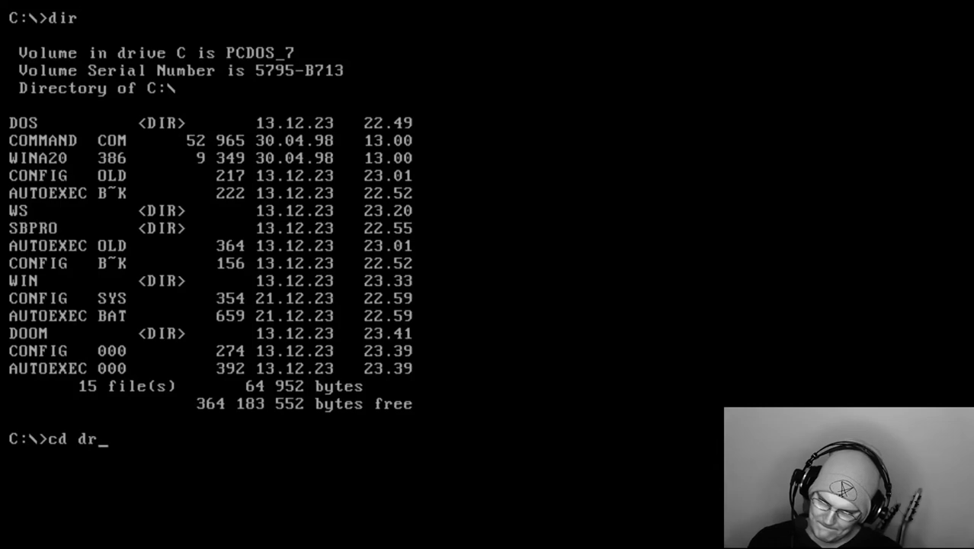
{"action": "type", "text": "ghj"}
{"action": "key", "text": "BackSpace"}
{"action": "key", "text": "BackSpace"}
{"action": "key", "text": "BackSpace"}
{"action": "key", "text": "BackSpace"}
{"action": "type", "text": "m"}
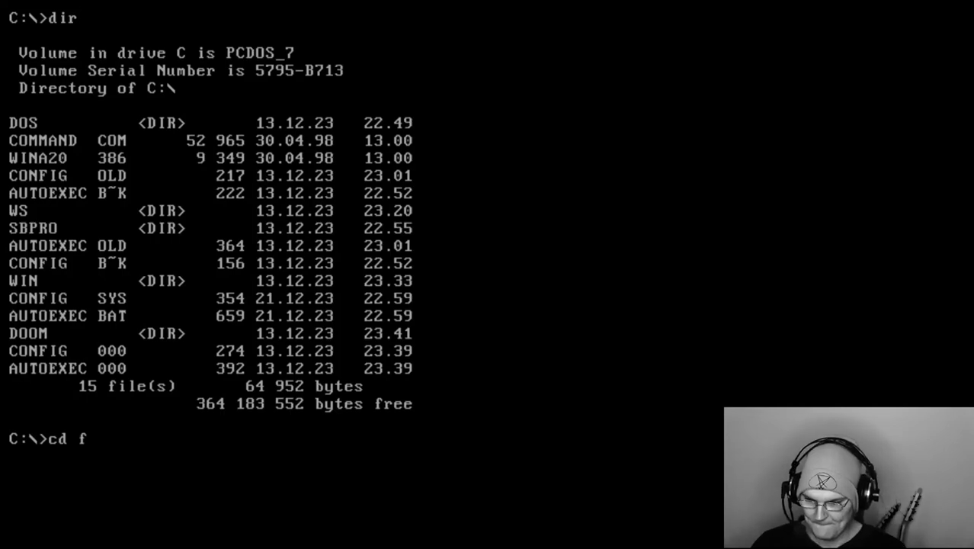
{"action": "type", "text": "djhg"}
{"action": "key", "text": "BackSpace"}
{"action": "key", "text": "BackSpace"}
{"action": "key", "text": "BackSpace"}
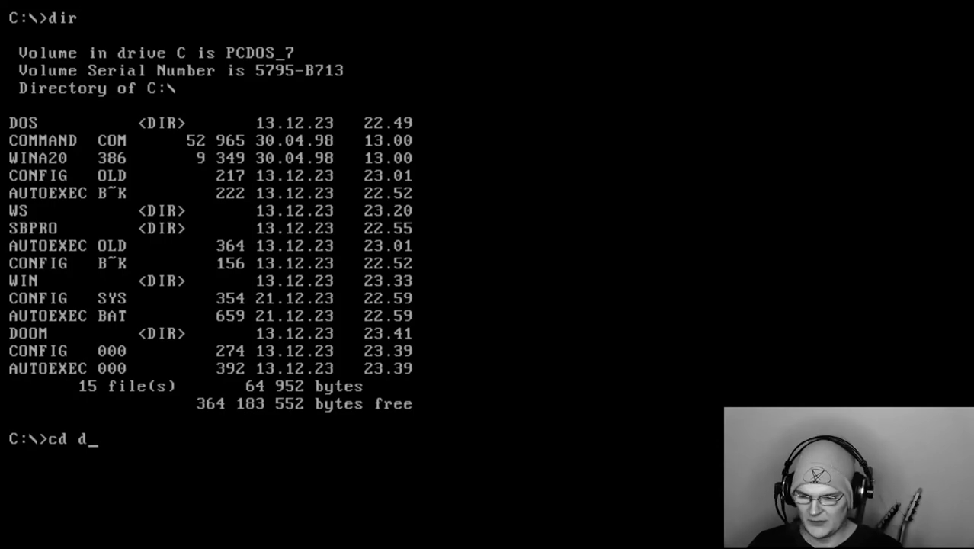
{"action": "type", "text": "p"}
{"action": "key", "text": "BackSpace"}
{"action": "type", "text": "lp"}
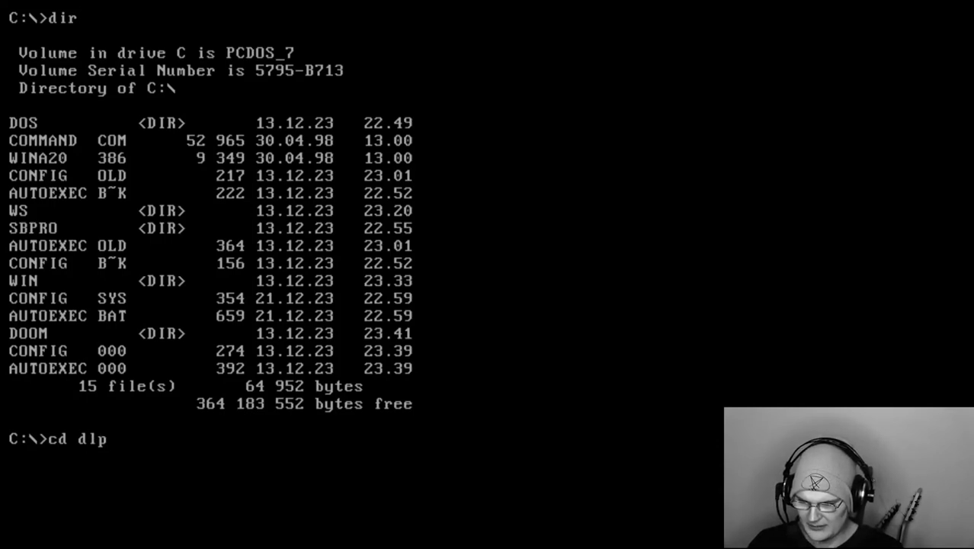
{"action": "key", "text": "BackSpace"}
{"action": "key", "text": "BackSpace"}
{"action": "type", "text": "lkjfg./,m/znmbc,zmp'erujighej'qairgkbsdfmdsl;v,[awergiturhweop"}
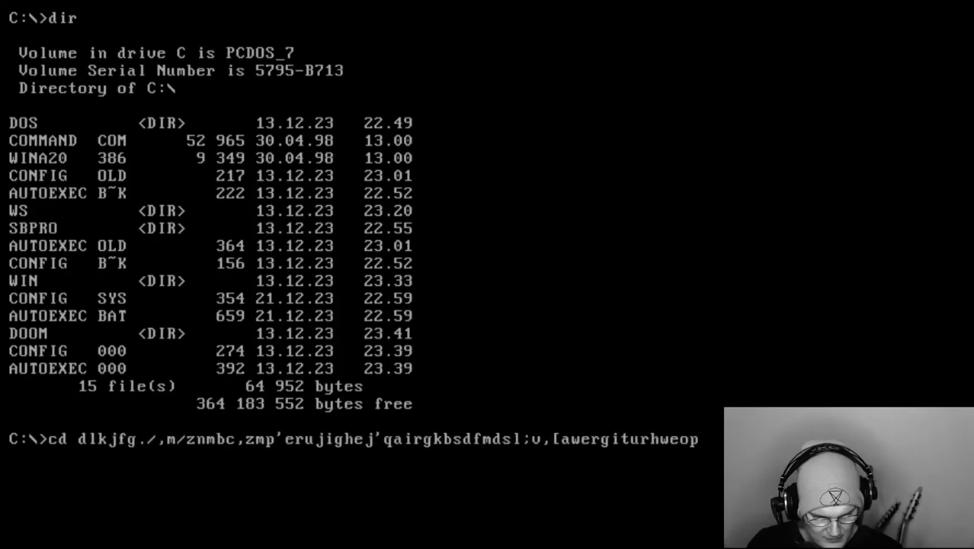
{"action": "type", "text": "rqi"}
{"action": "key", "text": "BackSpace"}
{"action": "key", "text": "BackSpace"}
{"action": "key", "text": "BackSpace"}
{"action": "key", "text": "BackSpace"}
{"action": "key", "text": "BackSpace"}
{"action": "key", "text": "BackSpace"}
{"action": "key", "text": "BackSpace"}
{"action": "key", "text": "BackSpace"}
{"action": "key", "text": "BackSpace"}
{"action": "key", "text": "BackSpace"}
{"action": "key", "text": "BackSpace"}
{"action": "key", "text": "BackSpace"}
{"action": "key", "text": "BackSpace"}
{"action": "key", "text": "BackSpace"}
{"action": "key", "text": "BackSpace"}
{"action": "key", "text": "BackSpace"}
{"action": "key", "text": "BackSpace"}
{"action": "key", "text": "BackSpace"}
{"action": "key", "text": "BackSpace"}
{"action": "key", "text": "BackSpace"}
{"action": "type", "text": "os"}
{"action": "key", "text": "Return"}
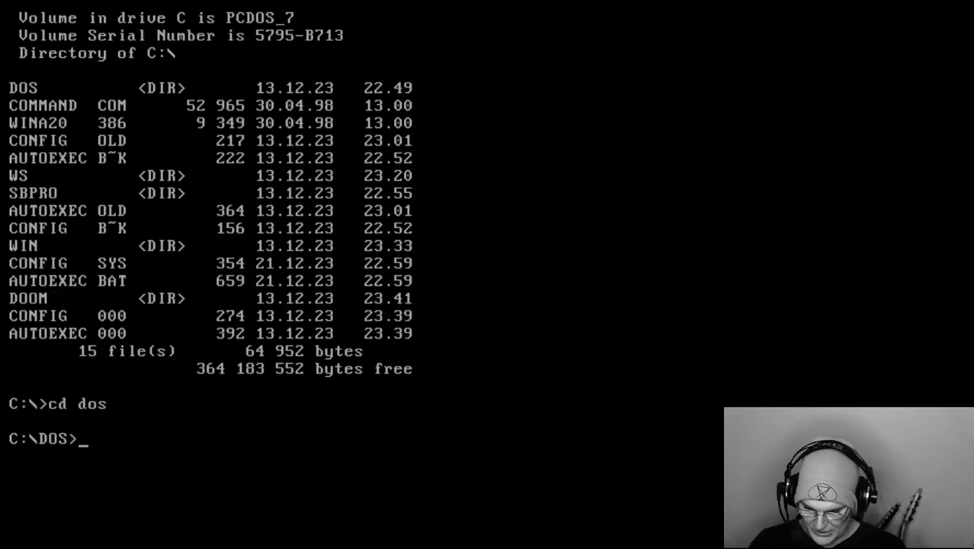
{"action": "type", "text": "dir"}
{"action": "key", "text": "Return"}
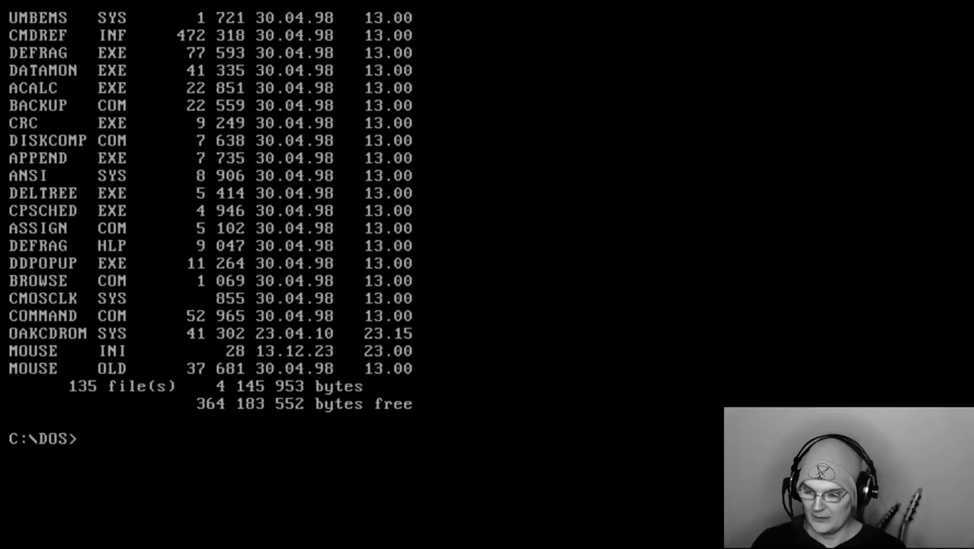
List the DOS directory in wide, paged format with dir/w/p and continue to the end of the listing
{"action": "type", "text": "s"}
{"action": "key", "text": "BackSpace"}
{"action": "type", "text": "dir &"}
{"action": "key", "text": "BackSpace"}
{"action": "key", "text": "BackSpace"}
{"action": "type", "text": "^"}
{"action": "key", "text": "BackSpace"}
{"action": "type", "text": "+"}
{"action": "key", "text": "BackSpace"}
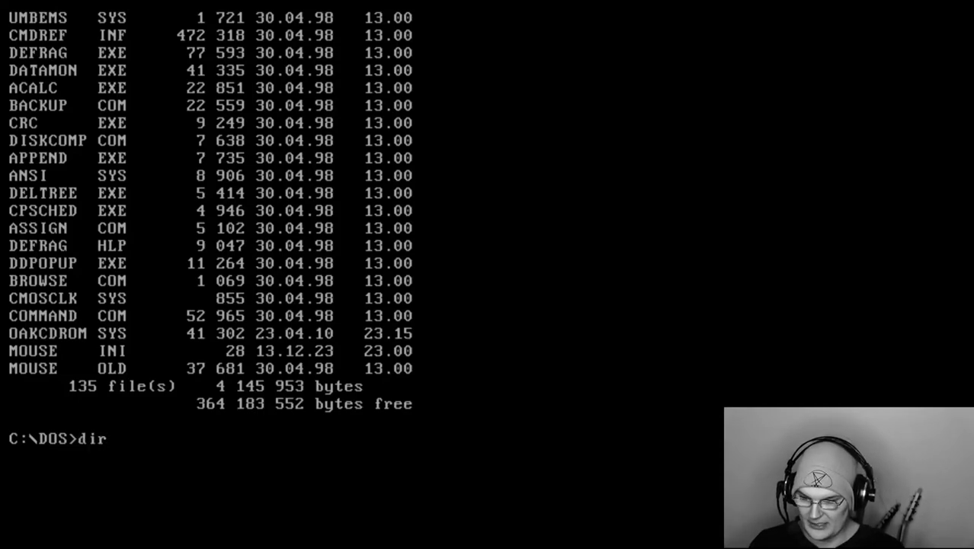
{"action": "type", "text": "/"}
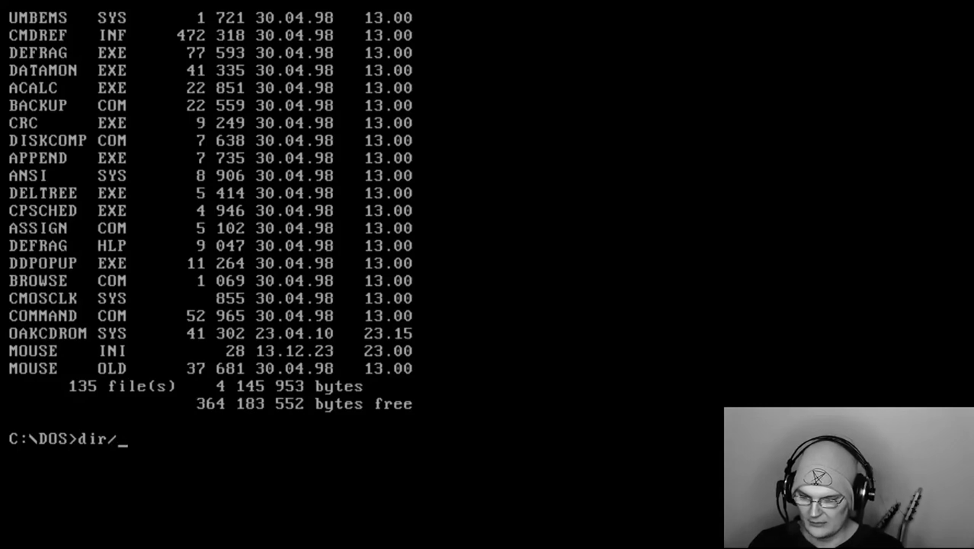
{"action": "type", "text": ".''"}
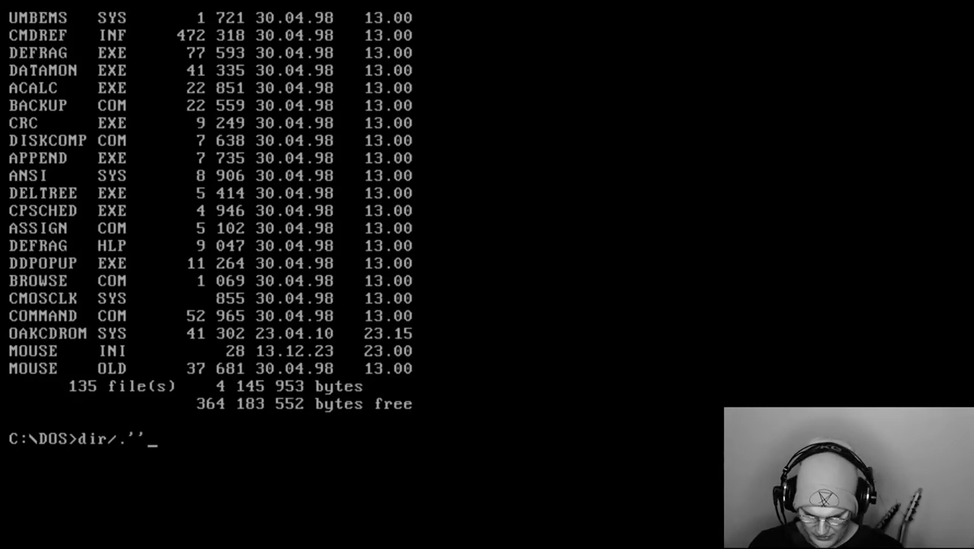
{"action": "key", "text": "BackSpace"}
{"action": "key", "text": "BackSpace"}
{"action": "key", "text": "BackSpace"}
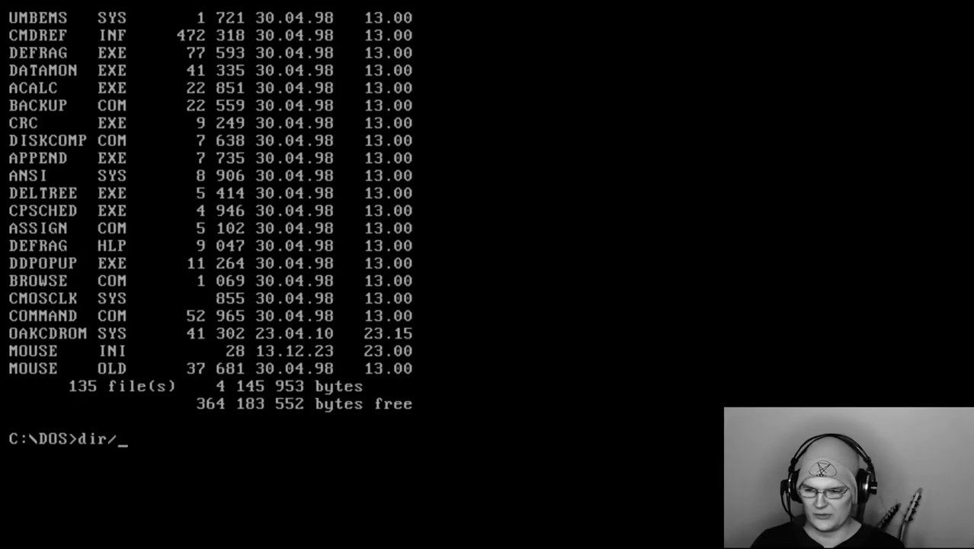
{"action": "type", "text": "w/y"}
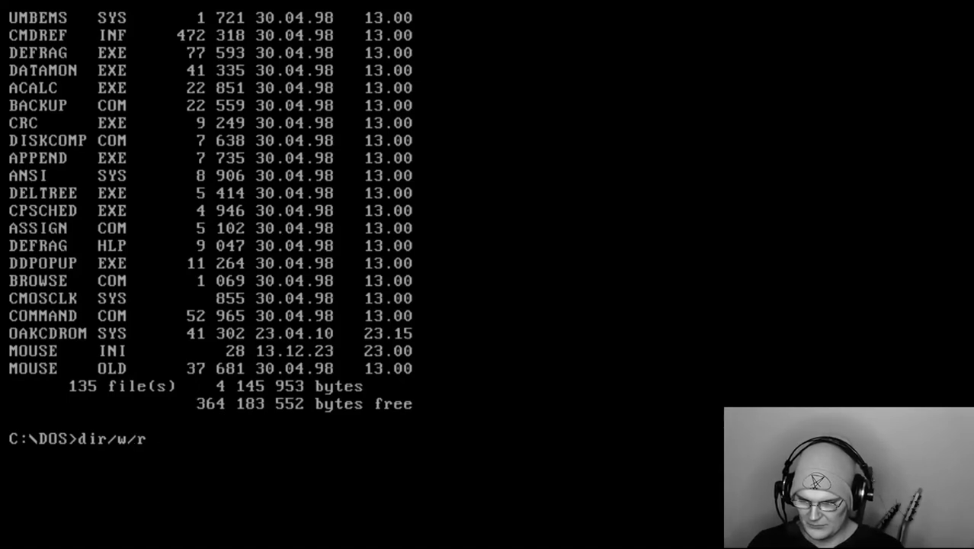
{"action": "key", "text": "BackSpace"}
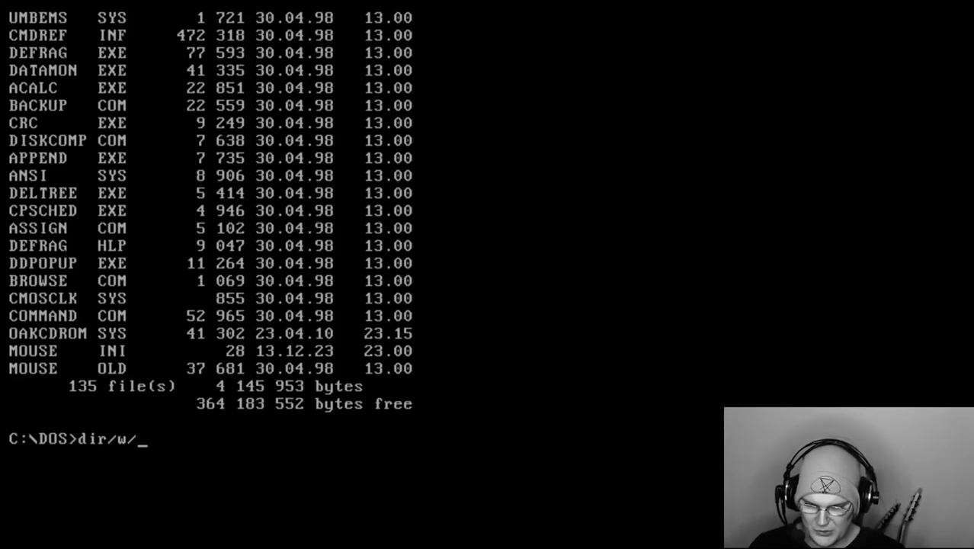
{"action": "type", "text": "p"}
{"action": "key", "text": "Return"}
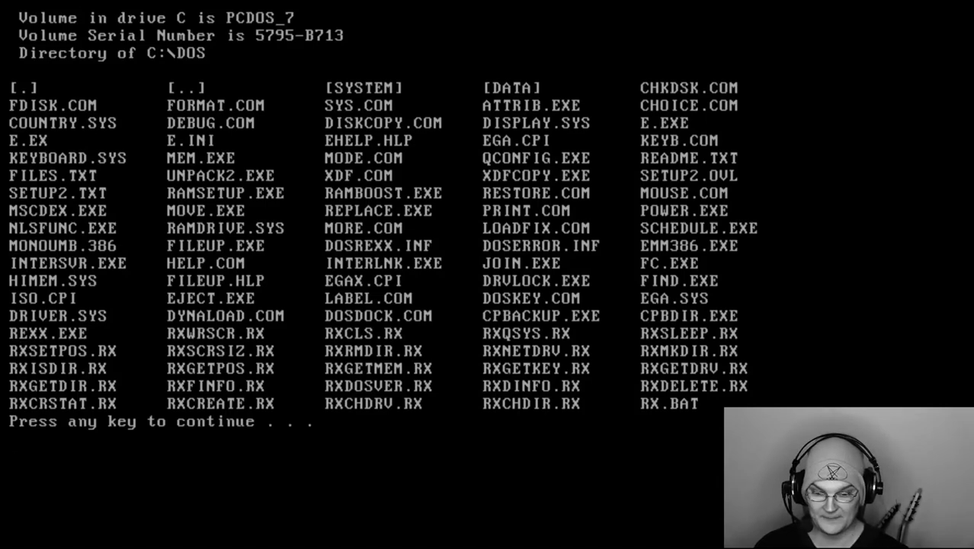
{"action": "key", "text": "space"}
Run the choice command, answer it with Y, and run rexx without a filename
{"action": "type", "text": "choise"}
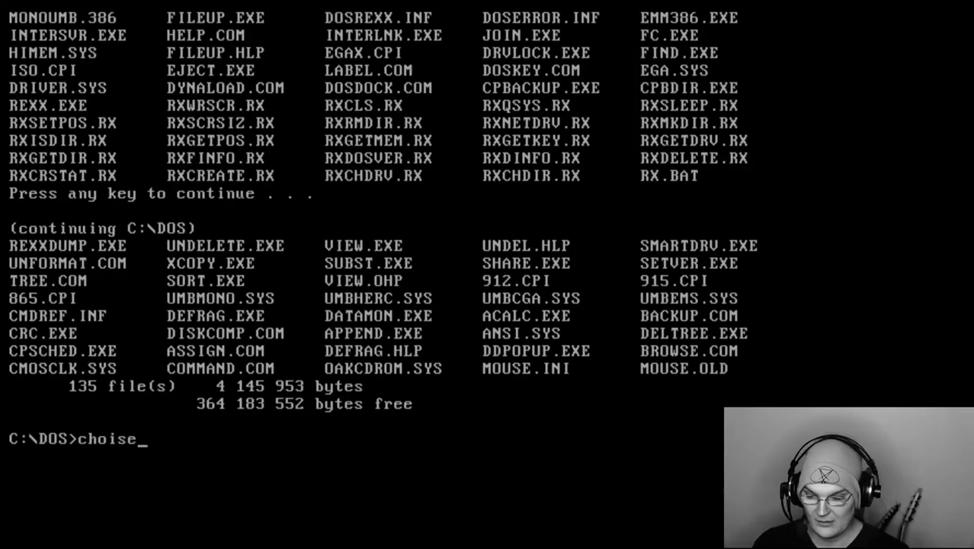
{"action": "key", "text": "BackSpace"}
{"action": "key", "text": "BackSpace"}
{"action": "type", "text": "ce"}
{"action": "key", "text": "Return"}
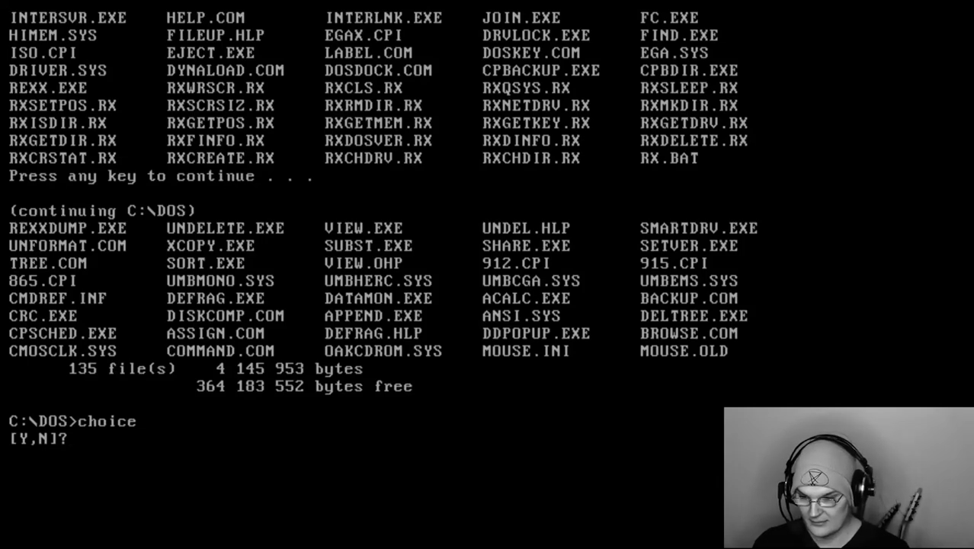
{"action": "key", "text": "y"}
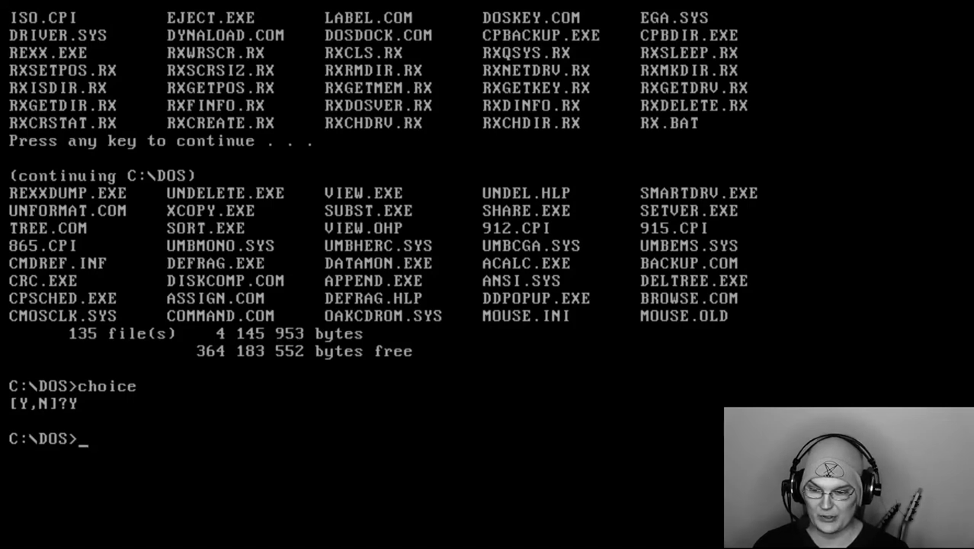
{"action": "type", "text": "rexx"}
{"action": "key", "text": "Return"}
Go up from C:\DOS to the root of drive C: and change to the WS directory
{"action": "type", "text": "cd"}
{"action": "key", "text": "Return"}
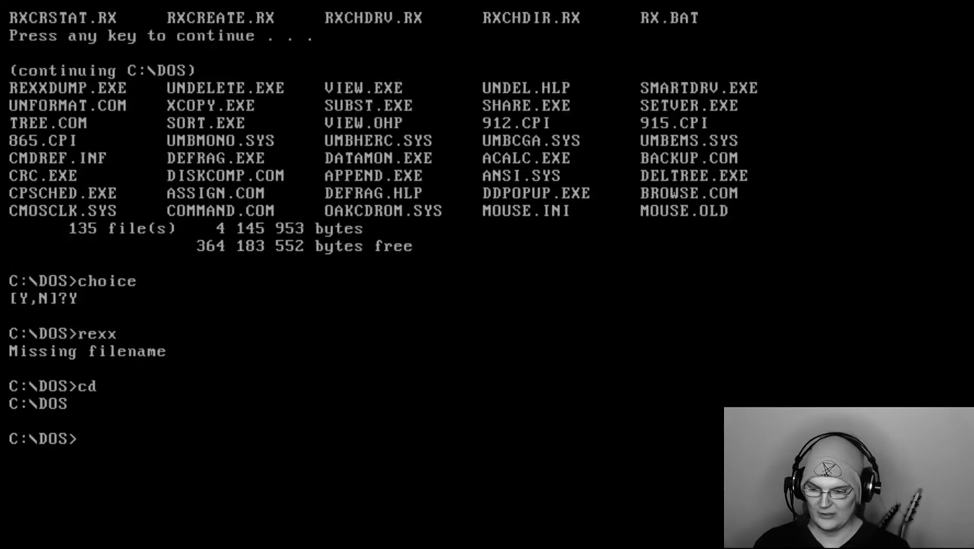
{"action": "type", "text": "cd.."}
{"action": "key", "text": "Return"}
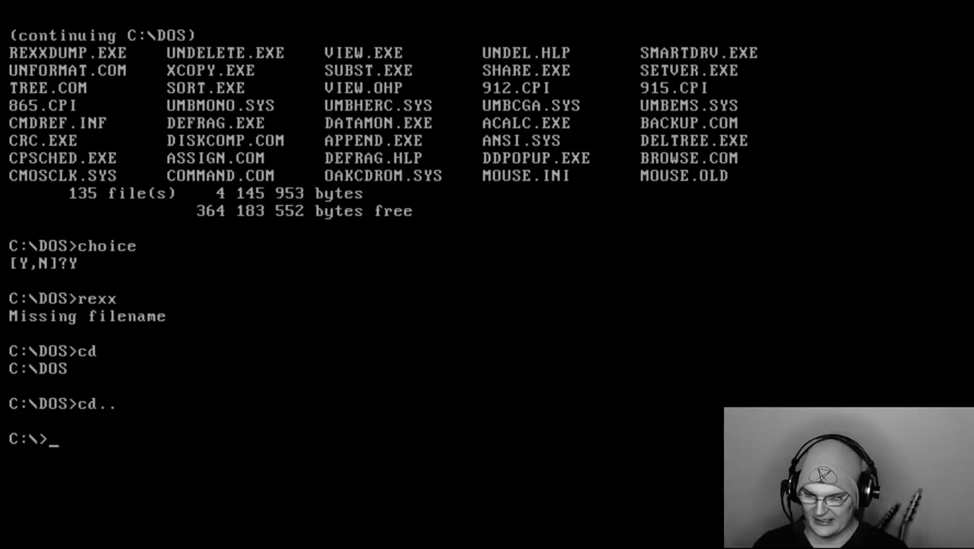
{"action": "type", "text": "cf"}
{"action": "key", "text": "BackSpace"}
{"action": "type", "text": "d"}
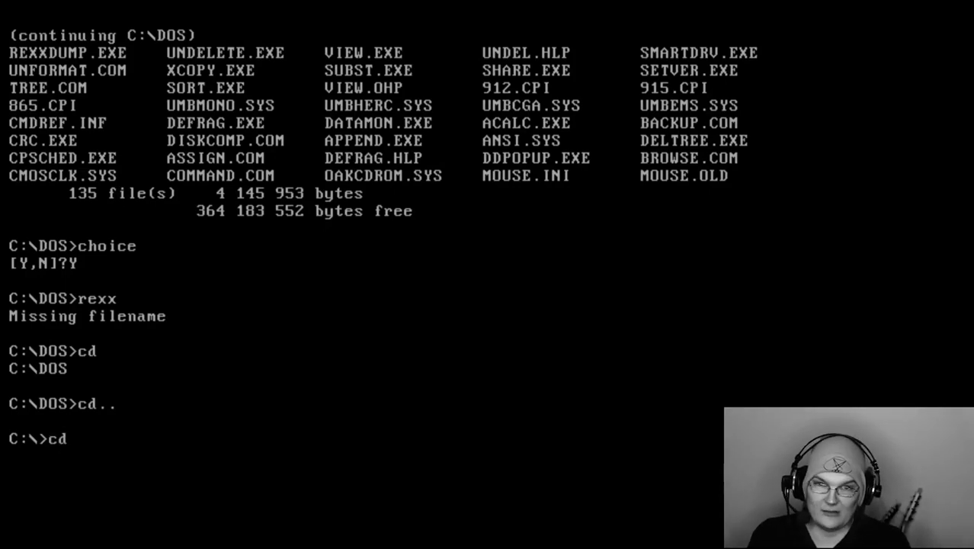
{"action": "type", "text": " ws"}
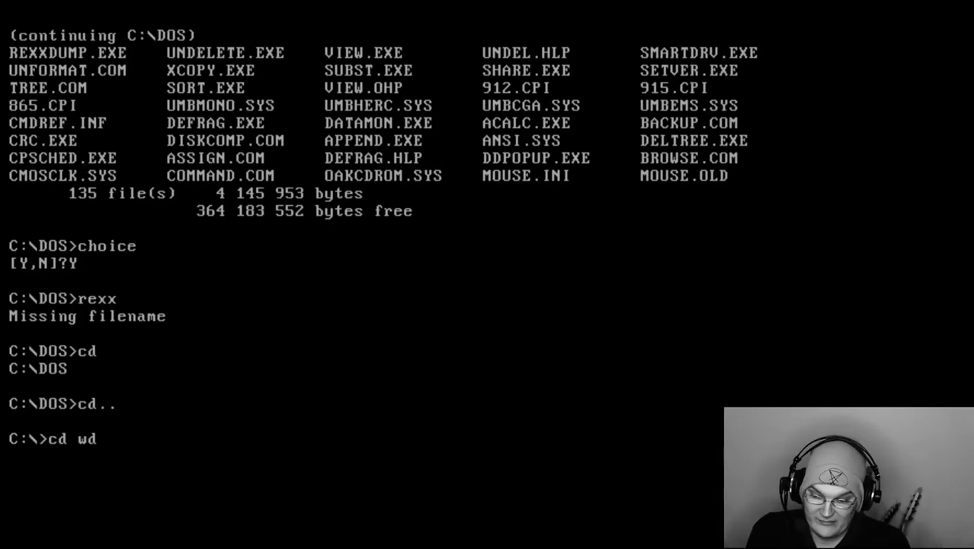
{"action": "key", "text": "Return"}
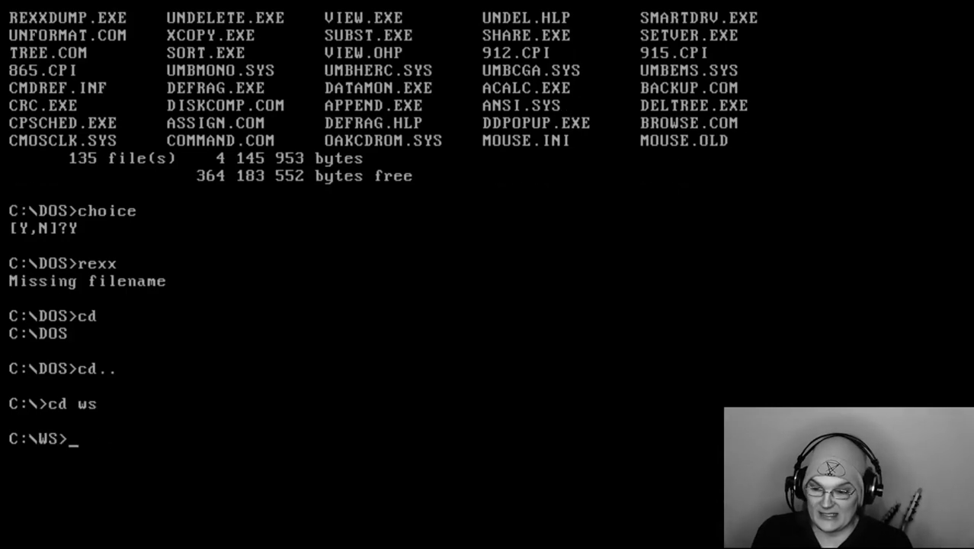
Start WordStar with ws and set its help level to 3
{"action": "type", "text": "ws"}
{"action": "key", "text": "Return"}
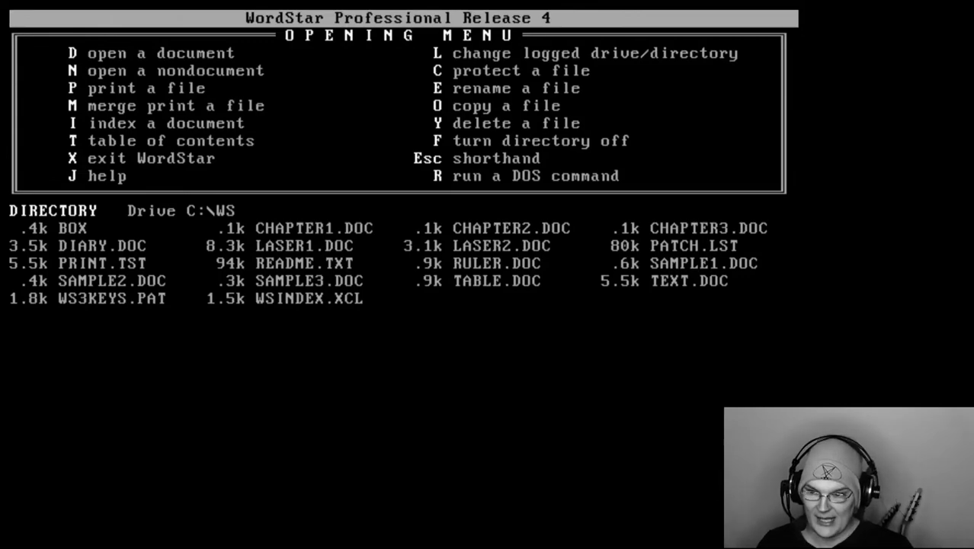
{"action": "key", "text": "h"}
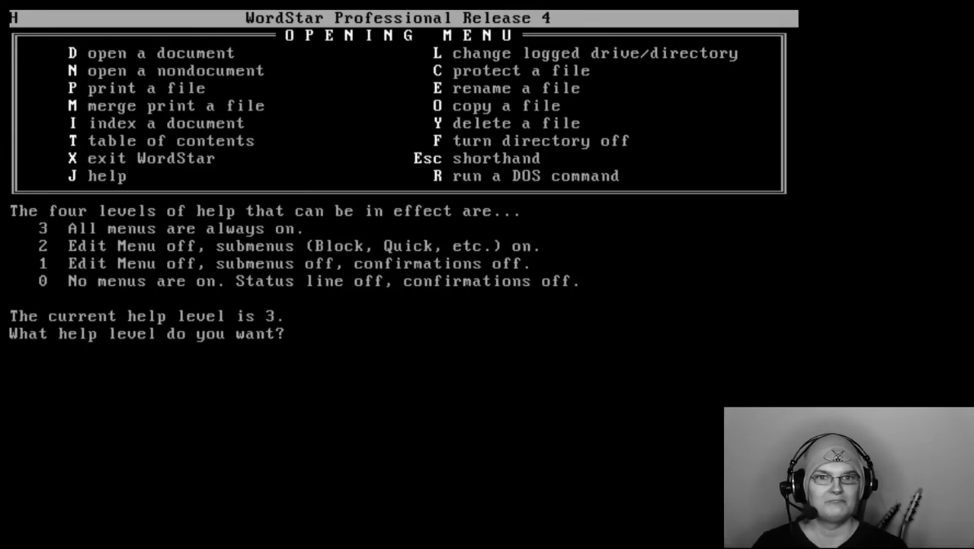
{"action": "key", "text": "3"}
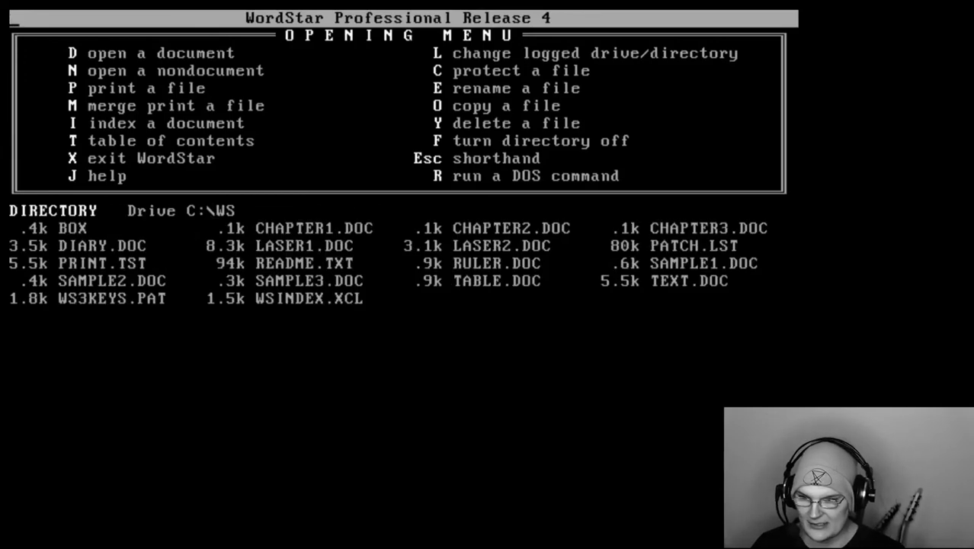
Open readme.txt from C:\WS as a WordStar document
{"action": "key", "text": "d"}
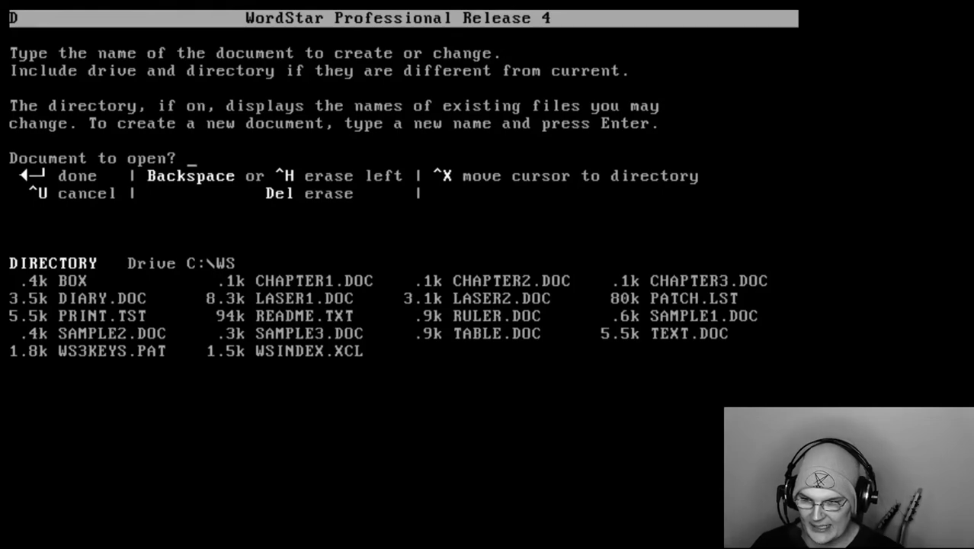
{"action": "type", "text": "reaf"}
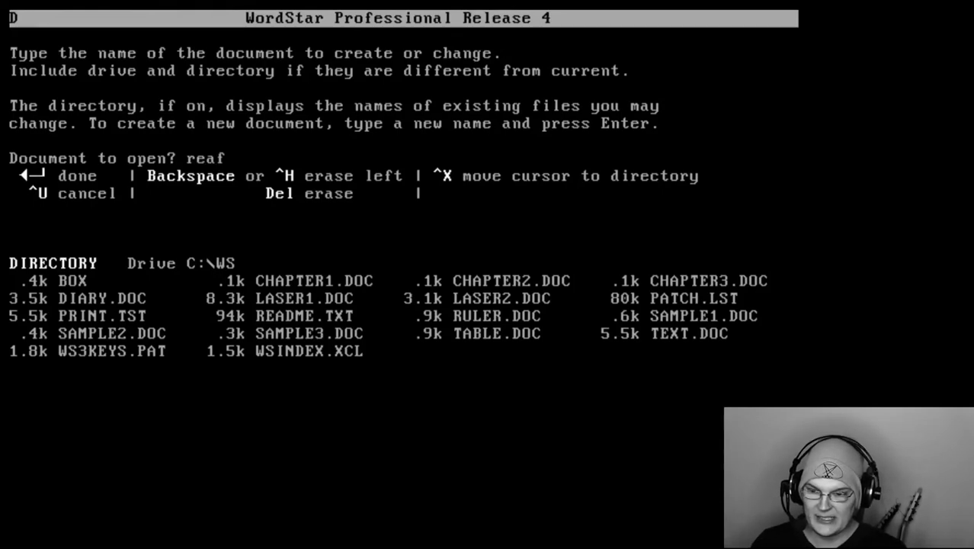
{"action": "key", "text": "BackSpace"}
{"action": "type", "text": "d"}
{"action": "type", "text": "n"}
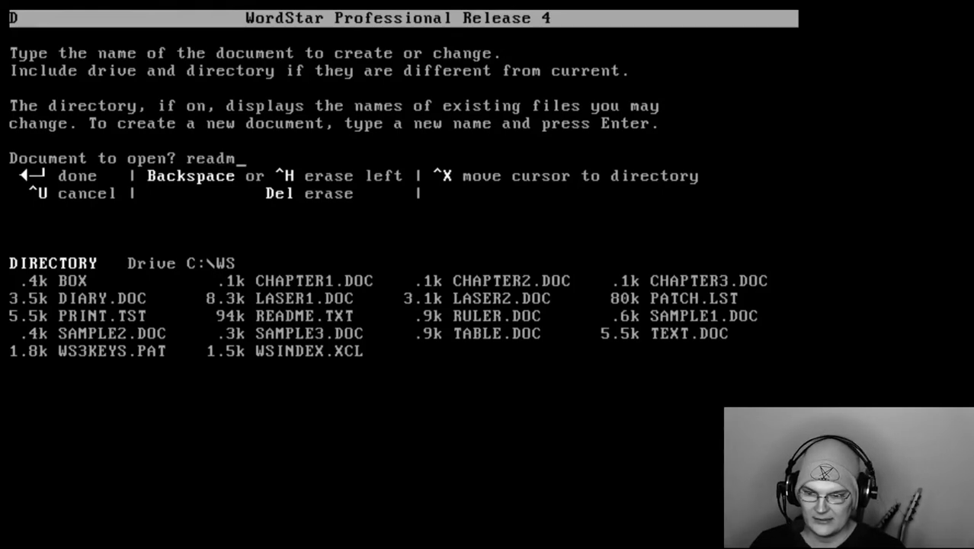
{"action": "type", "text": "e"}
{"action": "key", "text": "BackSpace"}
{"action": "type", "text": "e"}
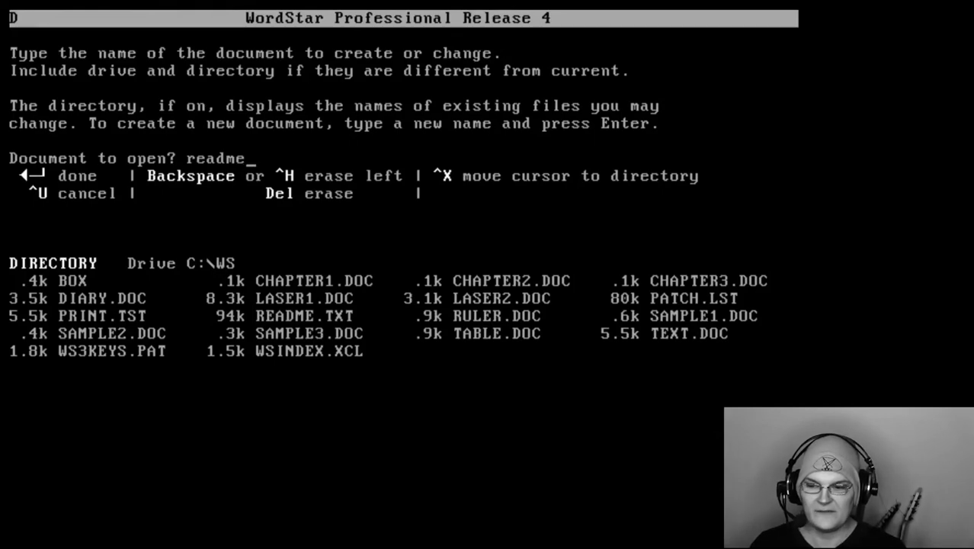
{"action": "type", "text": ".e"}
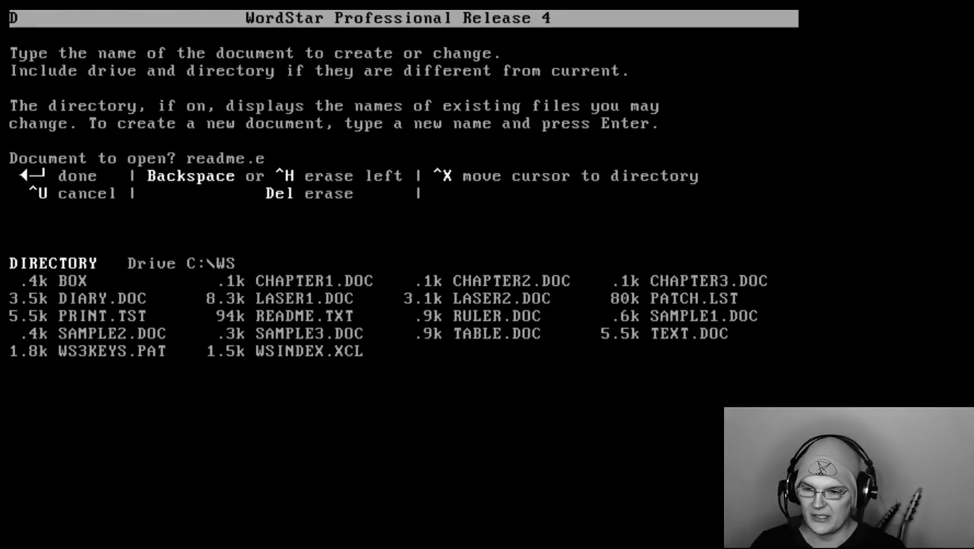
{"action": "key", "text": "BackSpace"}
{"action": "type", "text": "yxy"}
{"action": "key", "text": "BackSpace"}
{"action": "key", "text": "BackSpace"}
{"action": "key", "text": "BackSpace"}
{"action": "type", "text": "u"}
{"action": "key", "text": "BackSpace"}
{"action": "type", "text": "txt"}
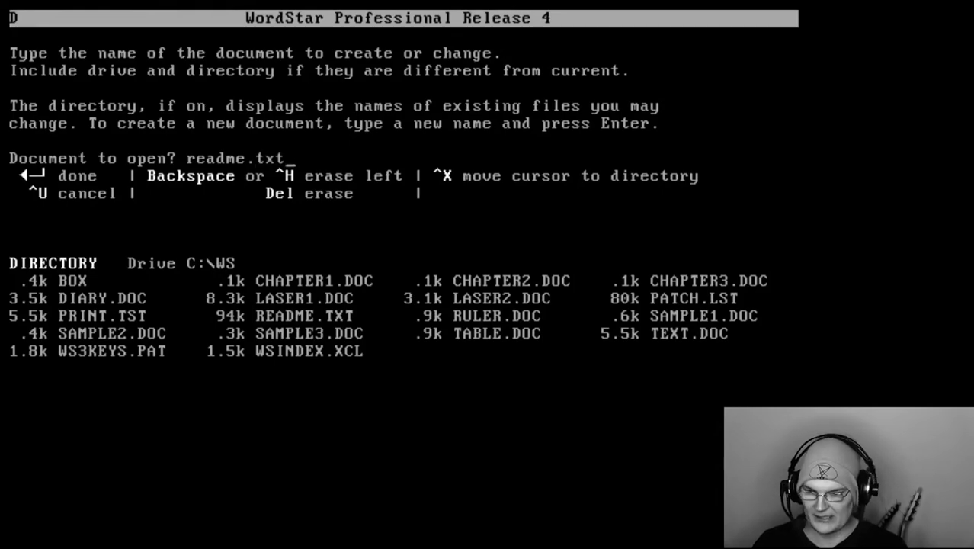
{"action": "key", "text": "Return"}
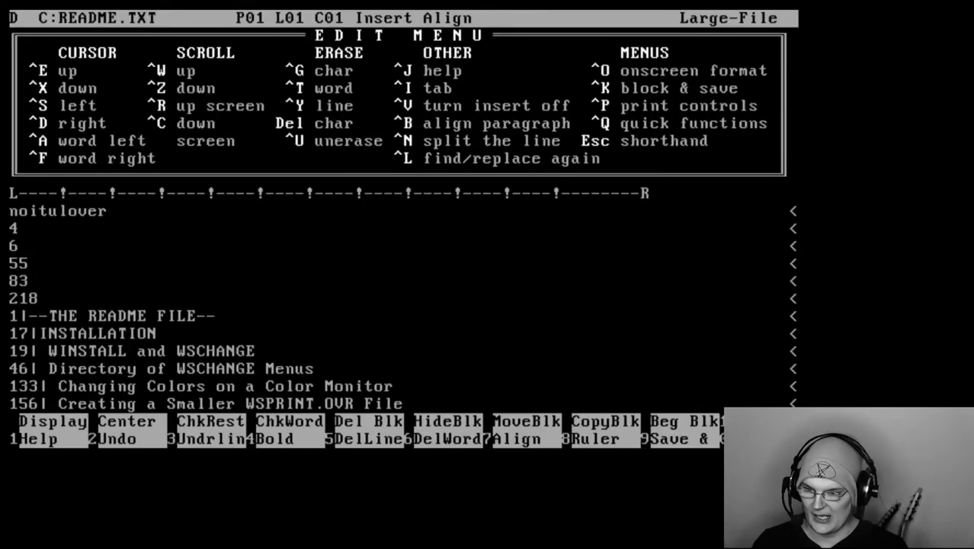
Move the cursor down to the INSTALLATION entry on line 8 of README.TXT
{"action": "key", "text": "Down"}
{"action": "key", "text": "Down"}
{"action": "key", "text": "Down"}
{"action": "key", "text": "Down"}
{"action": "key", "text": "Down"}
{"action": "key", "text": "Down"}
{"action": "key", "text": "Down"}
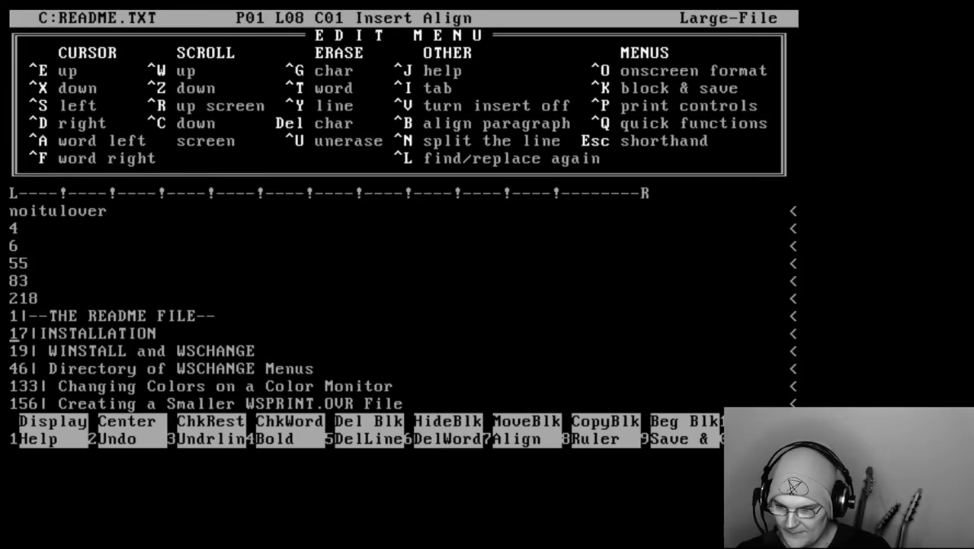
{"action": "type", "text": "+-"}
{"action": "key", "text": "BackSpace"}
{"action": "key", "text": "BackSpace"}
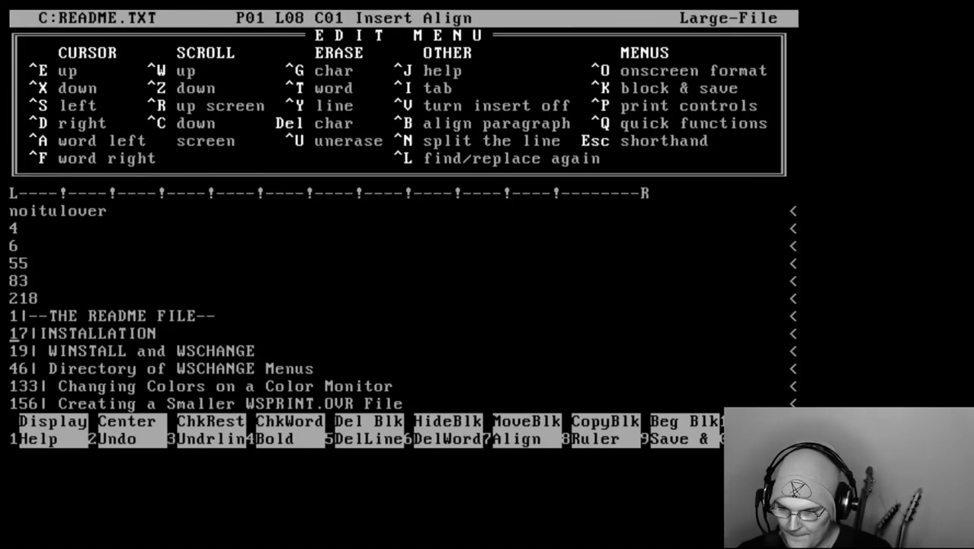
Read through README.TXT from the INSTALLATION entry down to the end of the file
{"action": "key", "text": "Down"}
{"action": "key", "text": "Down"}
{"action": "key", "text": "Down"}
{"action": "key", "text": "Down"}
{"action": "key", "text": "Down"}
{"action": "key", "text": "Down"}
{"action": "key", "text": "Down"}
{"action": "key", "text": "Down"}
{"action": "key", "text": "Down"}
{"action": "key", "text": "Down"}
{"action": "key", "text": "Down"}
{"action": "key", "text": "Down"}
{"action": "key", "text": "Down"}
{"action": "key", "text": "Down"}
{"action": "key", "text": "Down"}
{"action": "key", "text": "Down"}
{"action": "key", "text": "Down"}
{"action": "key", "text": "Down"}
{"action": "key", "text": "Down"}
{"action": "key", "text": "Down"}
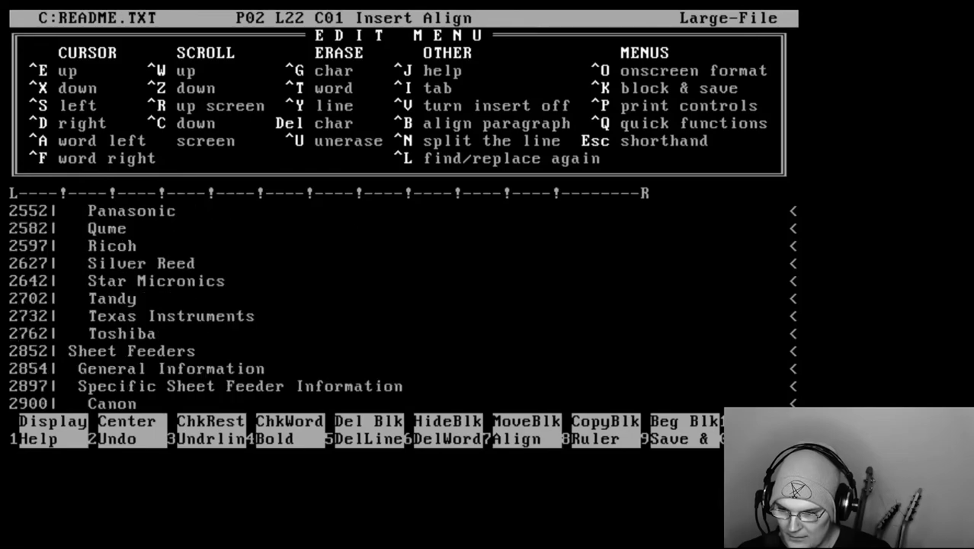
{"action": "key", "text": "Down"}
{"action": "key", "text": "Down"}
{"action": "key", "text": "Down"}
{"action": "key", "text": "Down"}
{"action": "key", "text": "Down"}
{"action": "key", "text": "Down"}
{"action": "key", "text": "Down"}
{"action": "key", "text": "Down"}
{"action": "key", "text": "Down"}
{"action": "key", "text": "Down"}
{"action": "key", "text": "Down"}
{"action": "key", "text": "Down"}
{"action": "key", "text": "Down"}
{"action": "key", "text": "Down"}
{"action": "key", "text": "Down"}
{"action": "key", "text": "Down"}
{"action": "key", "text": "Down"}
{"action": "key", "text": "Down"}
{"action": "key", "text": "Down"}
{"action": "key", "text": "Down"}
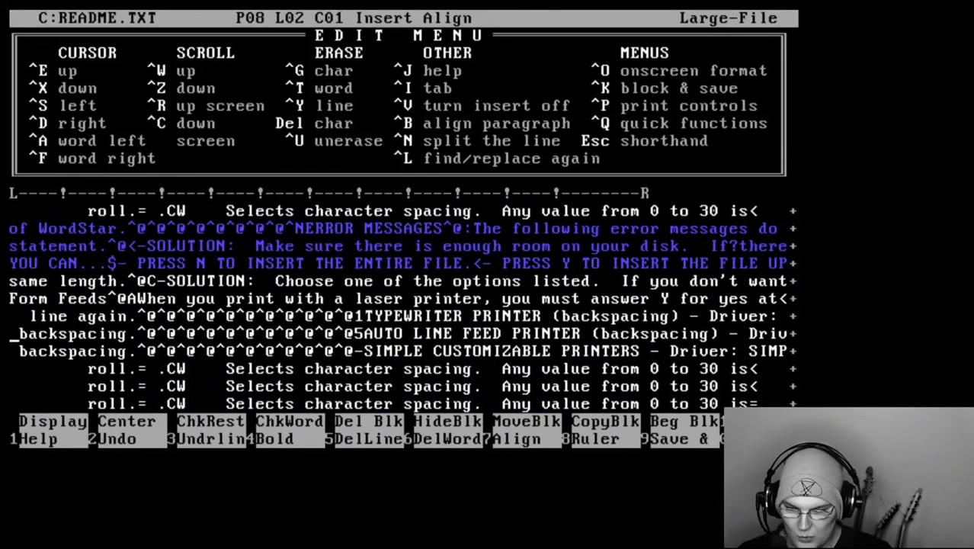
{"action": "key", "text": "Down"}
{"action": "key", "text": "Down"}
{"action": "key", "text": "Down"}
{"action": "key", "text": "Down"}
{"action": "key", "text": "Down"}
{"action": "key", "text": "Down"}
{"action": "key", "text": "Down"}
{"action": "key", "text": "Down"}
{"action": "key", "text": "Down"}
{"action": "key", "text": "Down"}
{"action": "key", "text": "Down"}
{"action": "key", "text": "Down"}
{"action": "key", "text": "Down"}
{"action": "key", "text": "Down"}
{"action": "key", "text": "Down"}
{"action": "key", "text": "Down"}
{"action": "key", "text": "Down"}
{"action": "key", "text": "Down"}
{"action": "key", "text": "Down"}
{"action": "key", "text": "Down"}
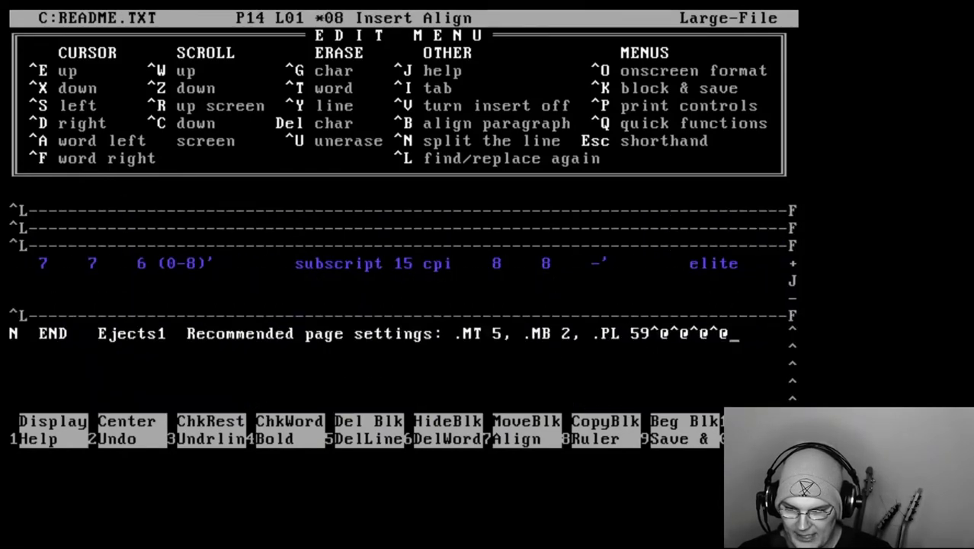
Go back up through the README.TXT contents list to the --THE README FILE-- line
{"action": "key", "text": "Up"}
{"action": "key", "text": "Up"}
{"action": "key", "text": "Up"}
{"action": "key", "text": "Up"}
{"action": "key", "text": "Up"}
{"action": "key", "text": "Up"}
{"action": "key", "text": "Up"}
{"action": "key", "text": "Up"}
{"action": "key", "text": "Up"}
{"action": "key", "text": "Up"}
{"action": "key", "text": "Up"}
{"action": "key", "text": "Up"}
{"action": "key", "text": "Up"}
{"action": "key", "text": "Up"}
{"action": "key", "text": "Up"}
{"action": "key", "text": "Up"}
{"action": "key", "text": "Up"}
{"action": "key", "text": "Up"}
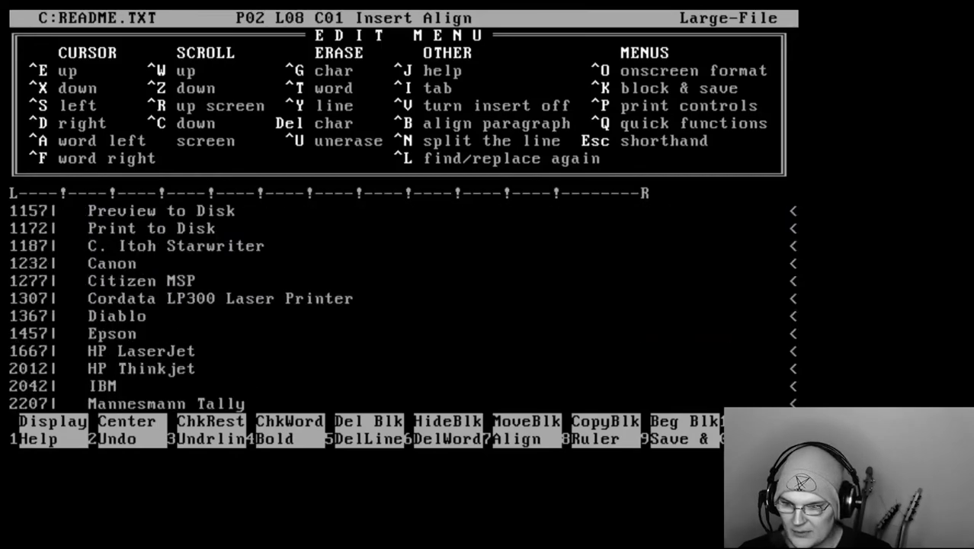
{"action": "key", "text": "Up"}
{"action": "key", "text": "Up"}
{"action": "key", "text": "Up"}
{"action": "key", "text": "Up"}
{"action": "key", "text": "Up"}
{"action": "key", "text": "Up"}
{"action": "key", "text": "Up"}
{"action": "key", "text": "Up"}
{"action": "key", "text": "Up"}
{"action": "key", "text": "Up"}
{"action": "key", "text": "Up"}
{"action": "key", "text": "Up"}
{"action": "key", "text": "Up"}
{"action": "key", "text": "Up"}
{"action": "key", "text": "Up"}
{"action": "key", "text": "Up"}
{"action": "key", "text": "Up"}
{"action": "key", "text": "Up"}
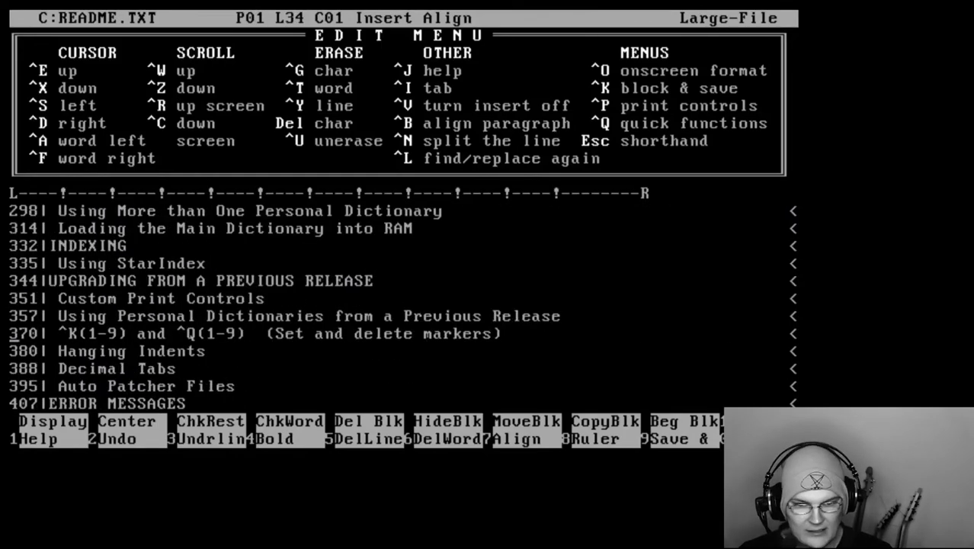
{"action": "key", "text": "Up"}
{"action": "key", "text": "Up"}
{"action": "key", "text": "Up"}
{"action": "key", "text": "Up"}
{"action": "key", "text": "Up"}
{"action": "key", "text": "Up"}
{"action": "key", "text": "Up"}
{"action": "key", "text": "Up"}
{"action": "key", "text": "Up"}
{"action": "key", "text": "Up"}
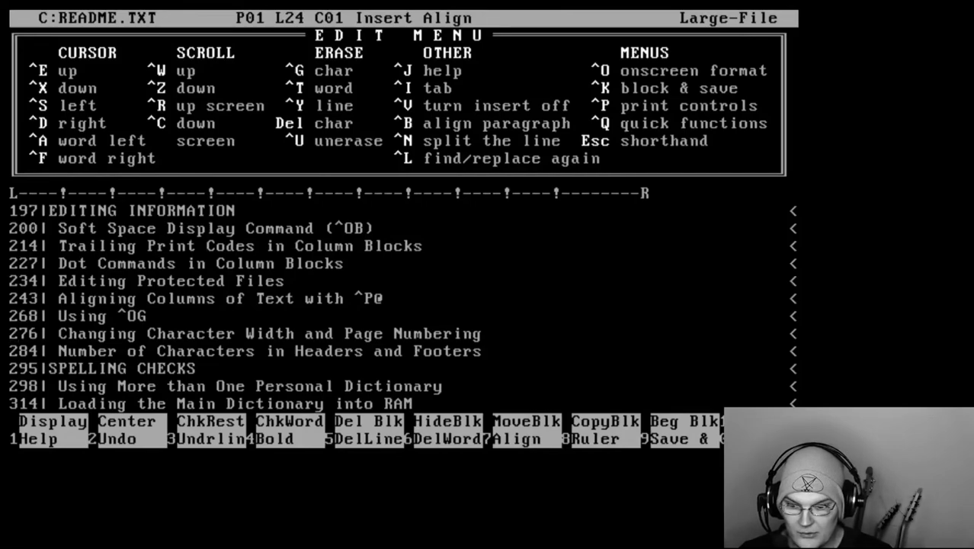
{"action": "key", "text": "Up"}
{"action": "key", "text": "Up"}
{"action": "key", "text": "Up"}
{"action": "key", "text": "Up"}
{"action": "key", "text": "Up"}
{"action": "key", "text": "Up"}
{"action": "key", "text": "Up"}
{"action": "key", "text": "Up"}
{"action": "key", "text": "Up"}
{"action": "key", "text": "Up"}
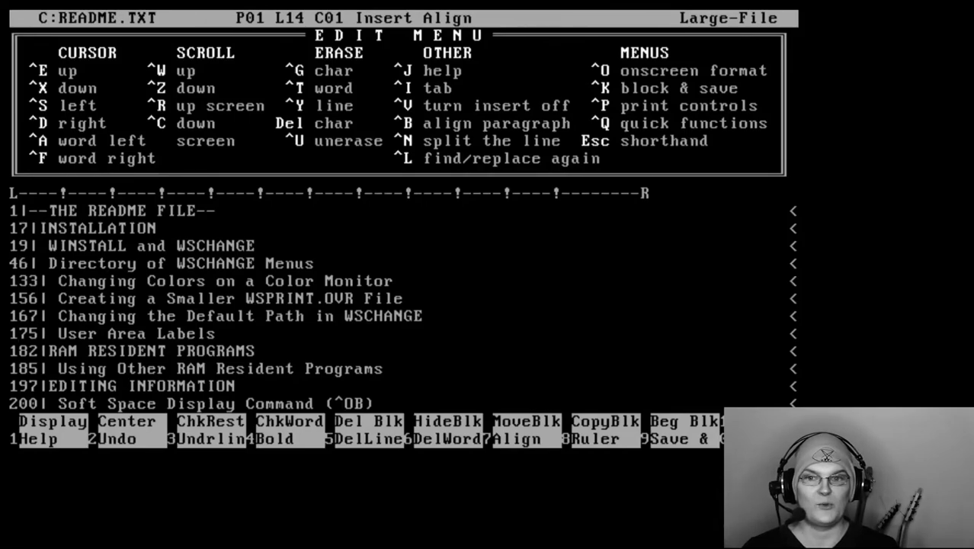
{"action": "key", "text": "Up"}
{"action": "key", "text": "Up"}
{"action": "key", "text": "Up"}
{"action": "key", "text": "Up"}
{"action": "key", "text": "Up"}
{"action": "key", "text": "Up"}
{"action": "key", "text": "Up"}
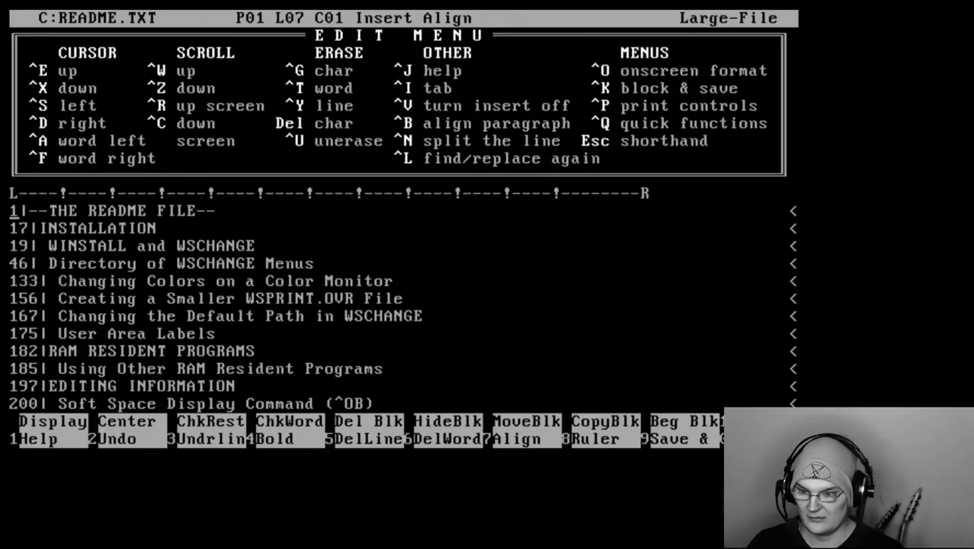
Insert "Writing words" before 218 on line 6 of README.TXT and leave WordStar for the DOS prompt
{"action": "key", "text": "Up"}
{"action": "type", "text": "Writing wi218"}
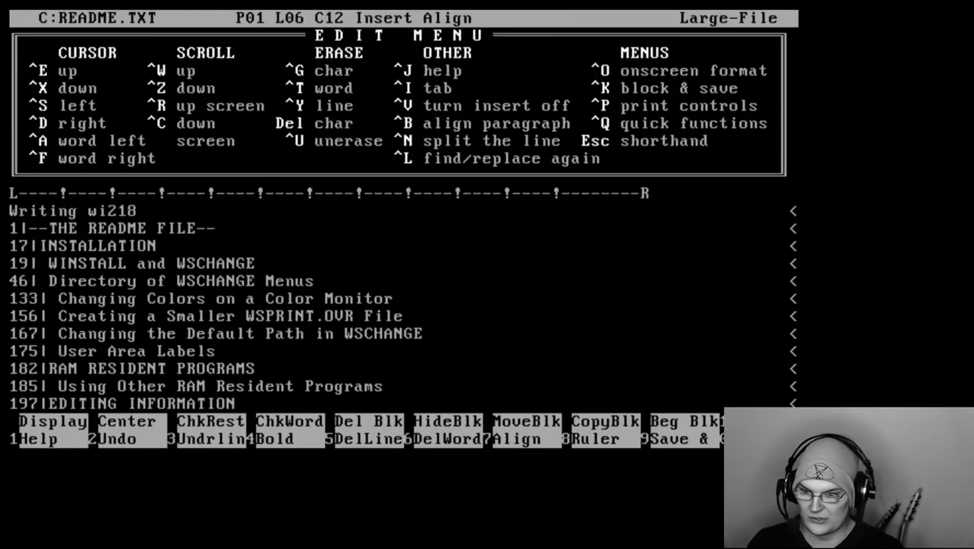
{"action": "key", "text": "BackSpace"}
{"action": "type", "text": "ords"}
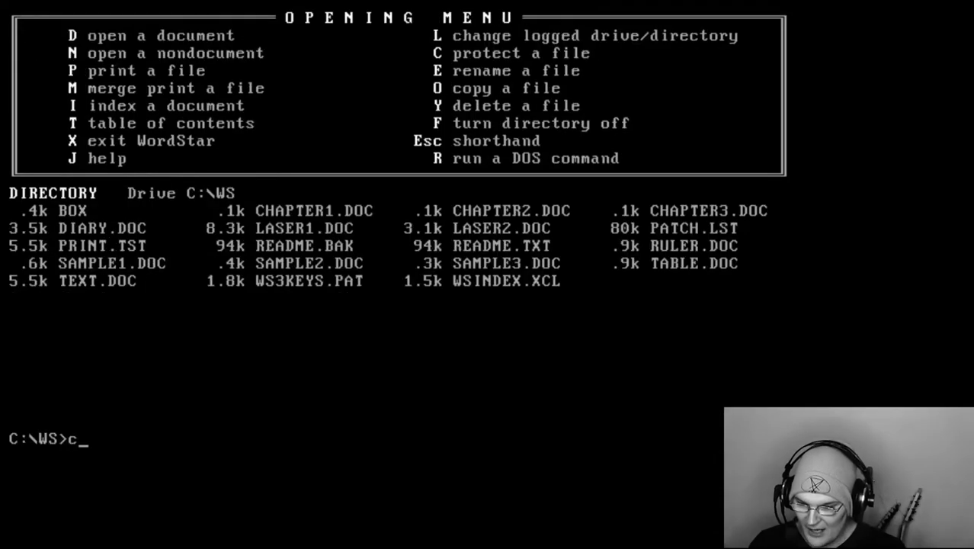
Go up from C:\WS to the root of drive C: and change to the DOOM directory
{"action": "type", "text": "dd"}
{"action": "key", "text": "BackSpace"}
{"action": "type", "text": ".."}
{"action": "key", "text": "Return"}
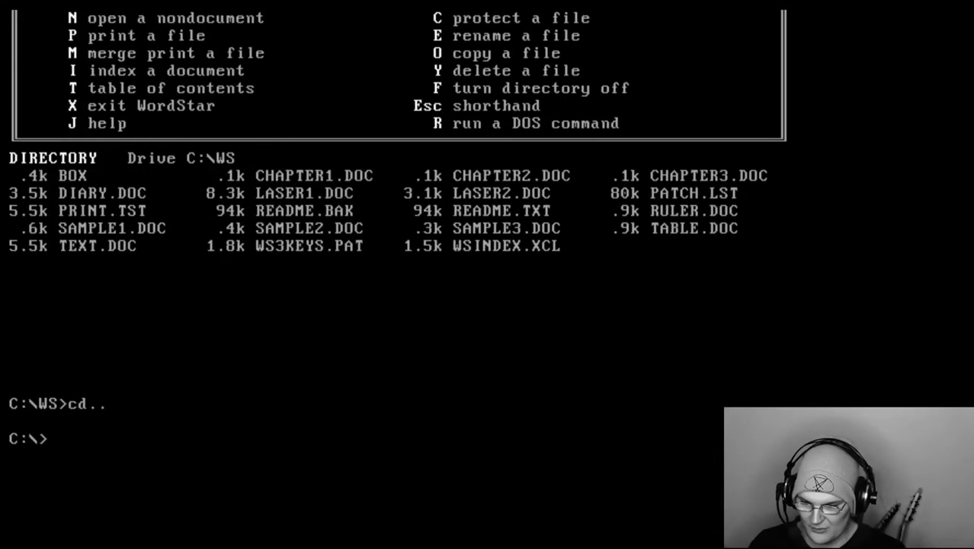
{"action": "type", "text": "cd doom"}
{"action": "key", "text": "Return"}
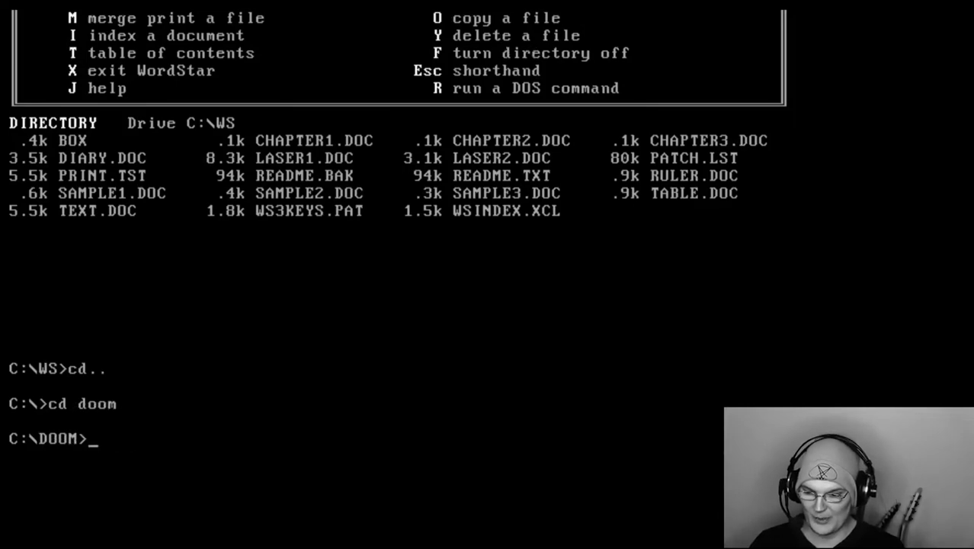
Start Doom with doom and begin a new game in the Knee-Deep in the Dead episode
{"action": "type", "text": "doom"}
{"action": "key", "text": "Return"}
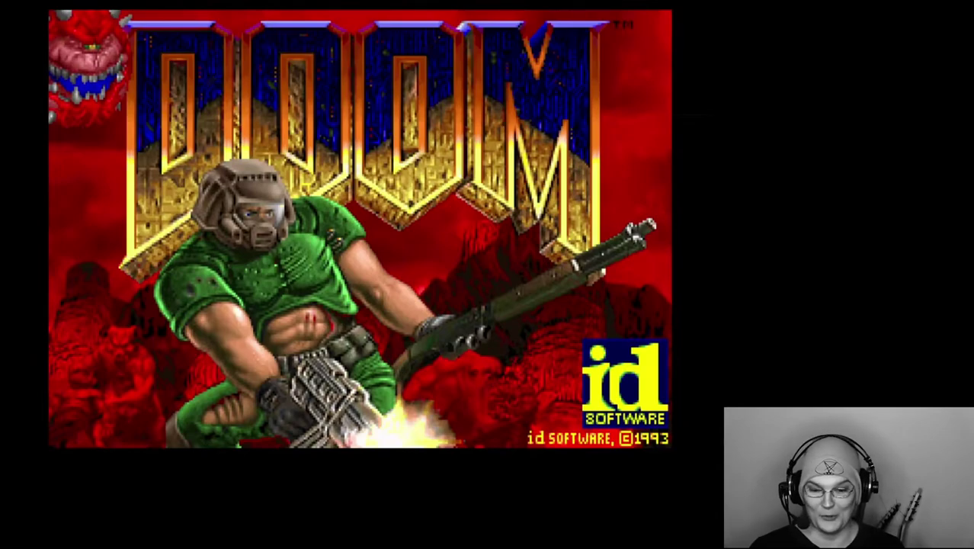
{"action": "key", "text": "Escape"}
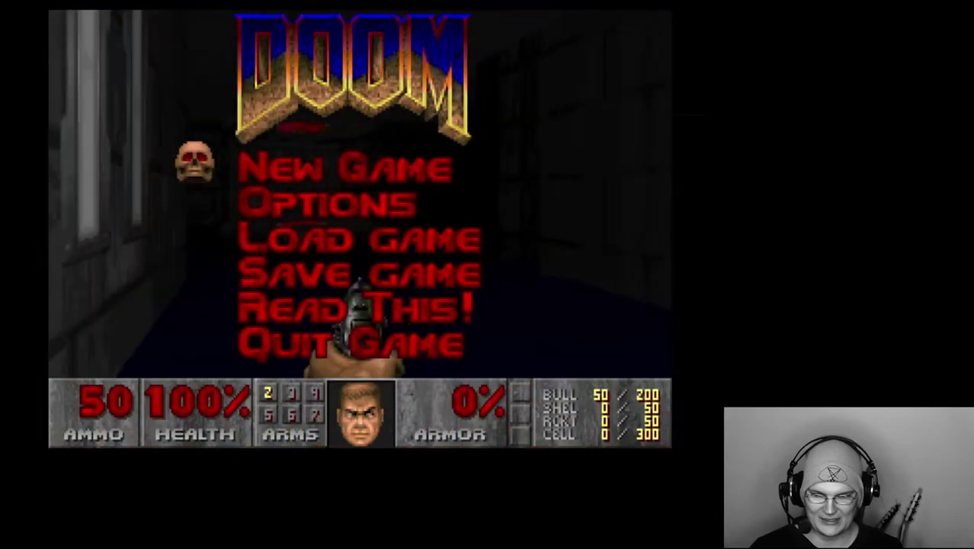
{"action": "key", "text": "Up"}
{"action": "key", "text": "Down"}
{"action": "key", "text": "Return"}
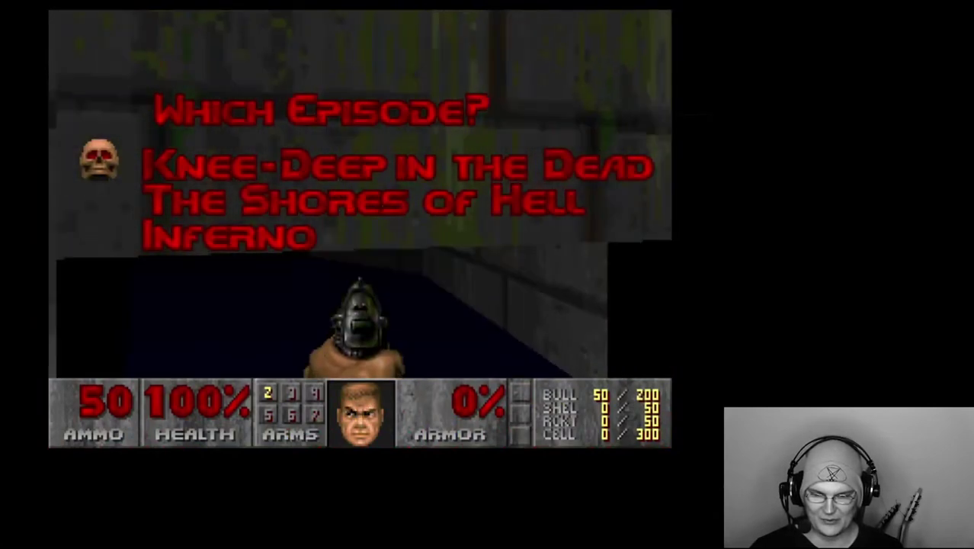
{"action": "key", "text": "Return"}
{"action": "key", "text": "Escape"}
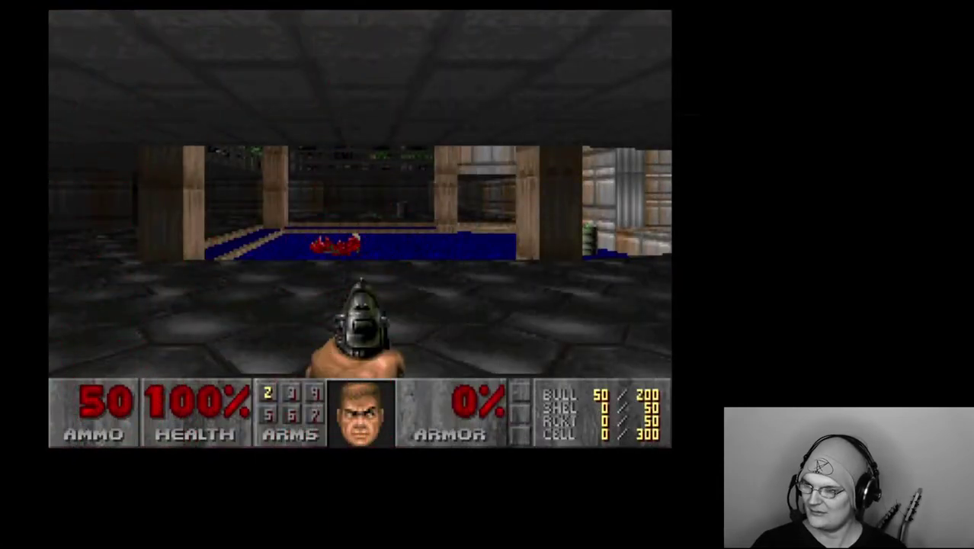
Climb the stairs in the first level and pick up the armor
{"action": "key", "text": "Up"}
{"action": "key", "text": "Left"}
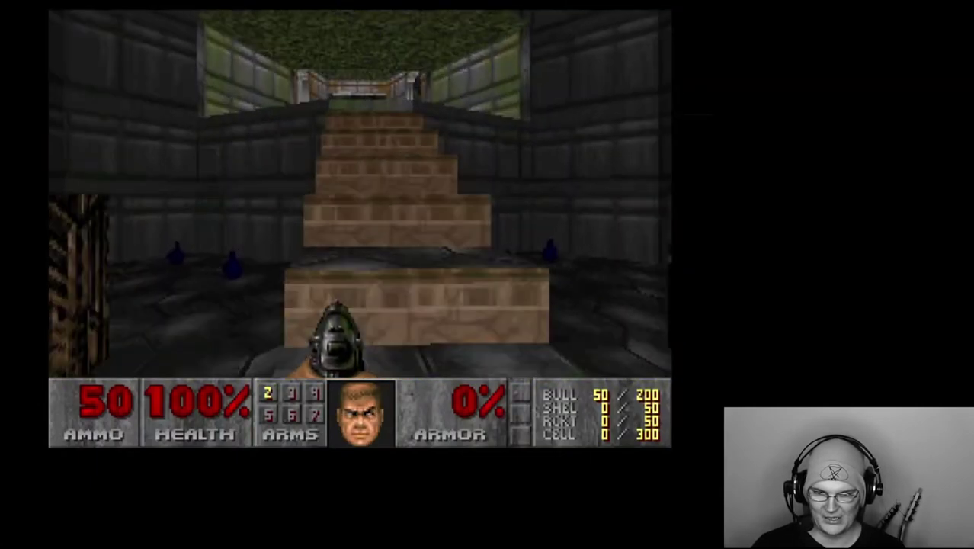
{"action": "key", "text": "Left"}
{"action": "key", "text": "Up"}
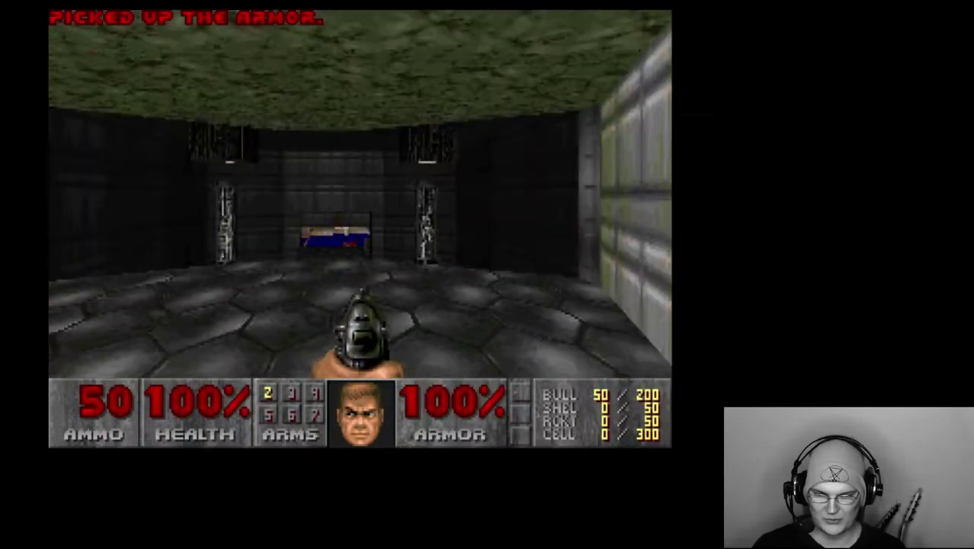
Go through the door into the computer room and shoot at the enemies there
{"action": "key", "text": "Up"}
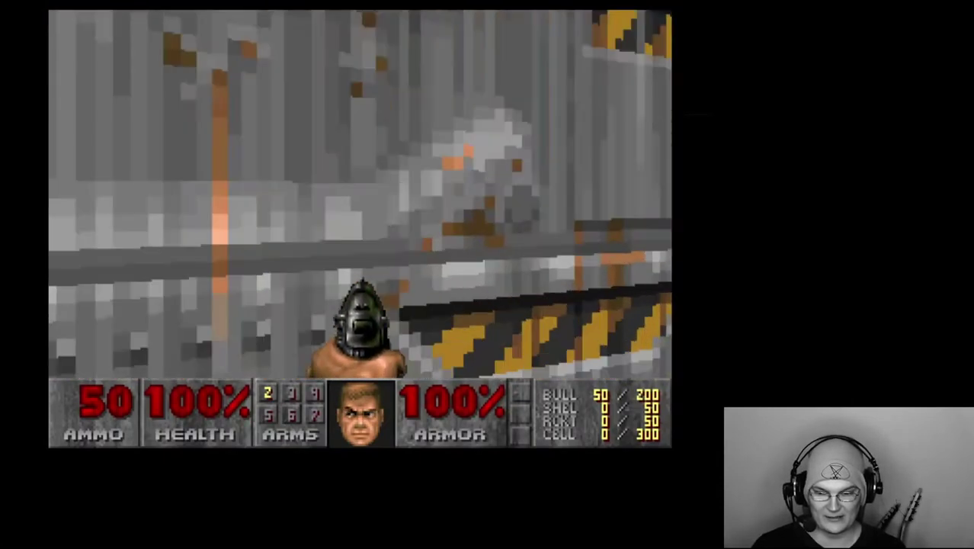
{"action": "key", "text": "Up"}
{"action": "key", "text": "ctrl"}
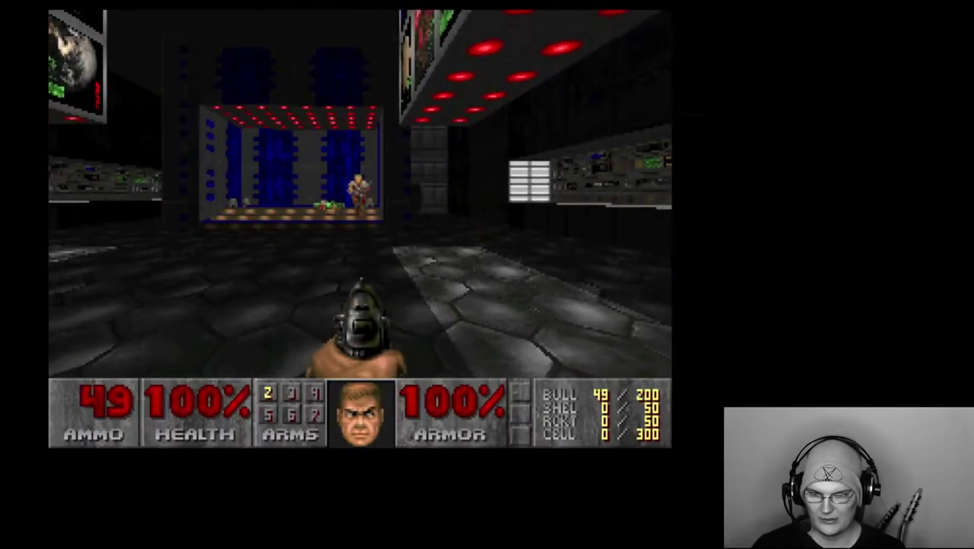
{"action": "key", "text": "ctrl"}
{"action": "key", "text": "ctrl"}
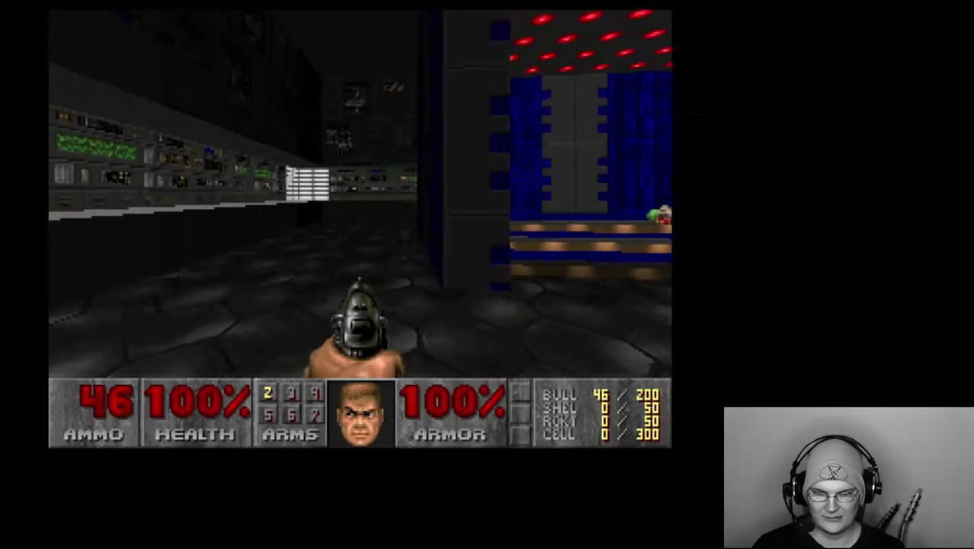
{"action": "key", "text": "Left"}
{"action": "key", "text": "ctrl"}
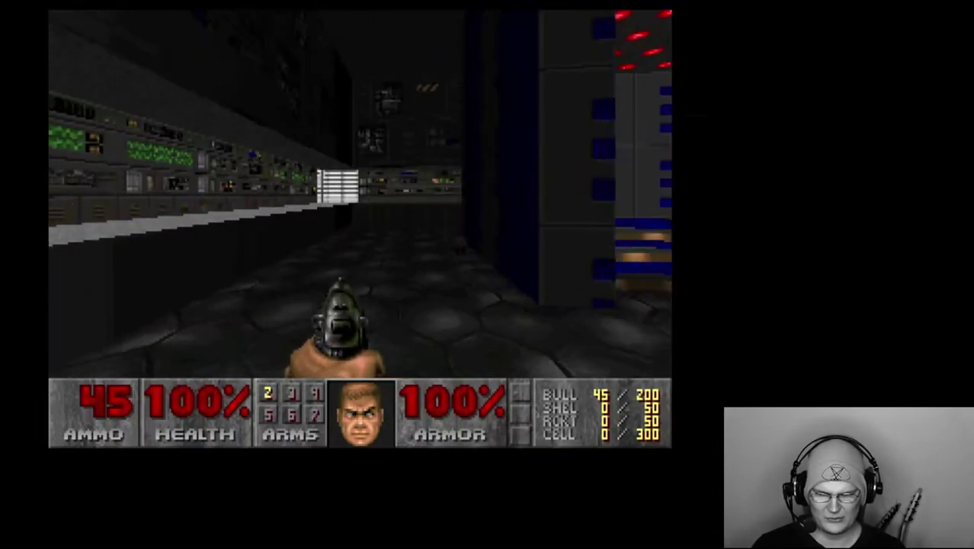
Move through the computer room to its far exit and shoot at the enemies there
{"action": "key", "text": "Right"}
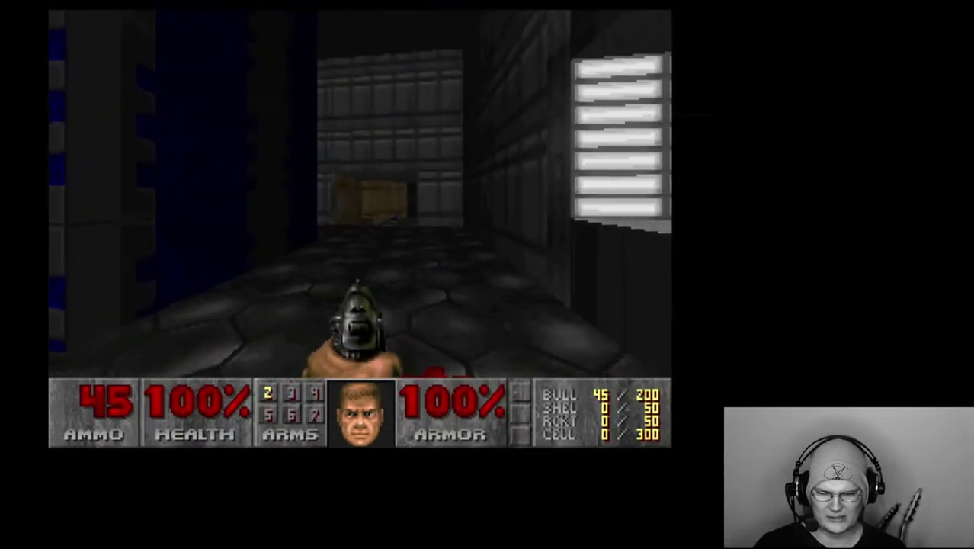
{"action": "key", "text": "Up"}
{"action": "key", "text": "Left"}
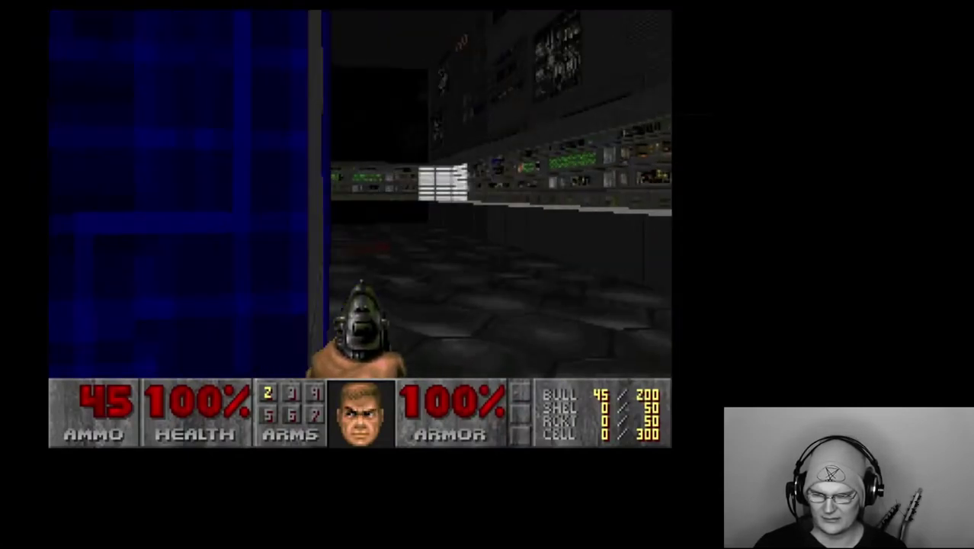
{"action": "key", "text": "Up"}
{"action": "key", "text": "Right"}
{"action": "key", "text": "ctrl"}
{"action": "key", "text": "Right"}
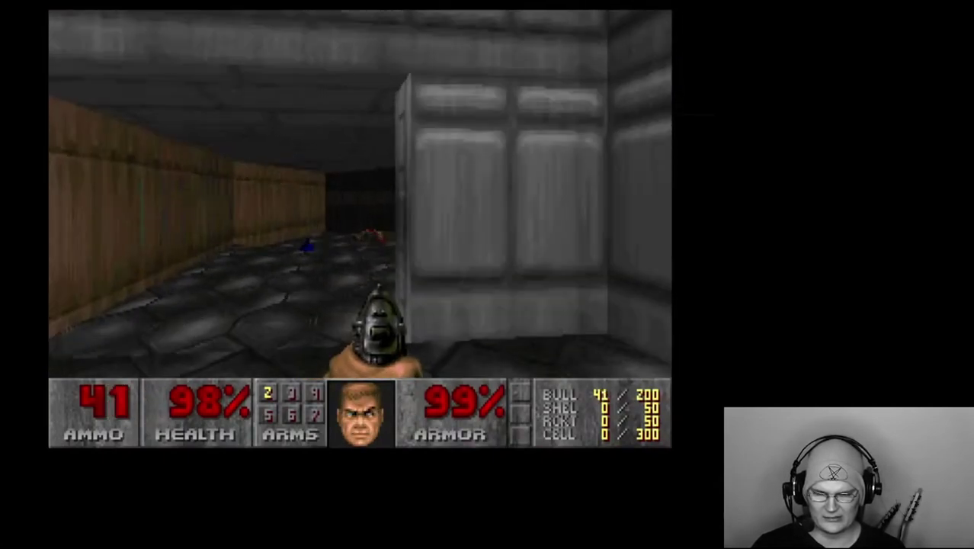
Go through the wood-walled passage into the green slime room, picking up the blue potion and an ammo clip
{"action": "key", "text": "Down"}
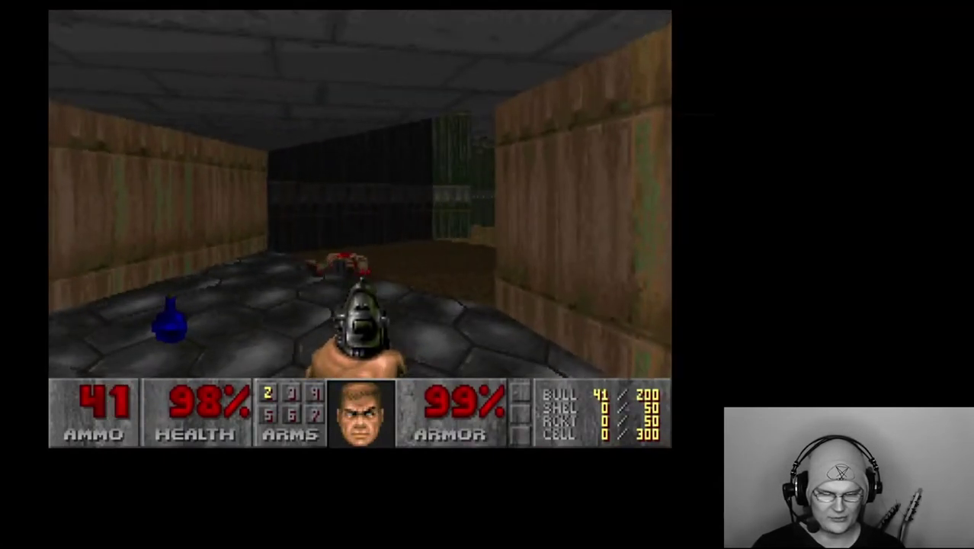
{"action": "key", "text": "Left"}
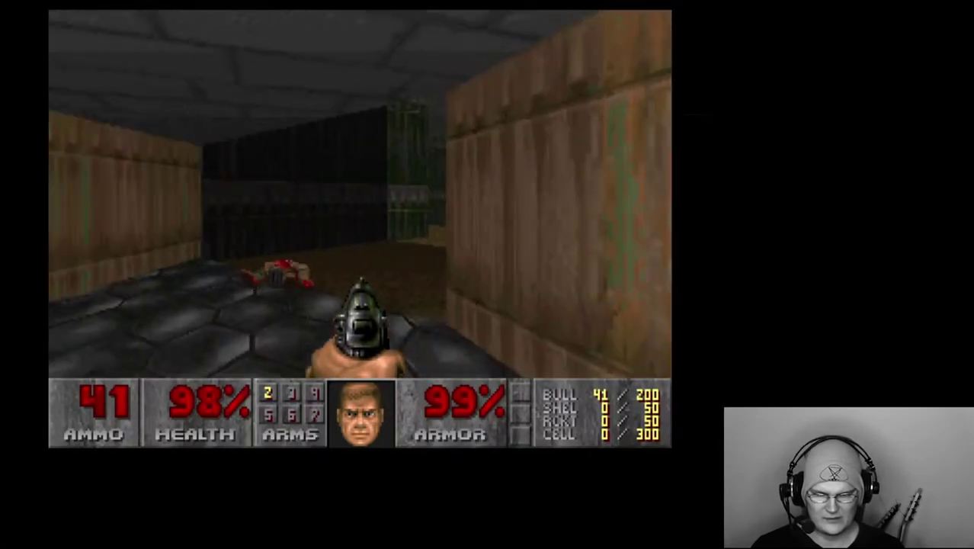
{"action": "key", "text": "Up"}
{"action": "key", "text": "Right"}
{"action": "key", "text": "ctrl"}
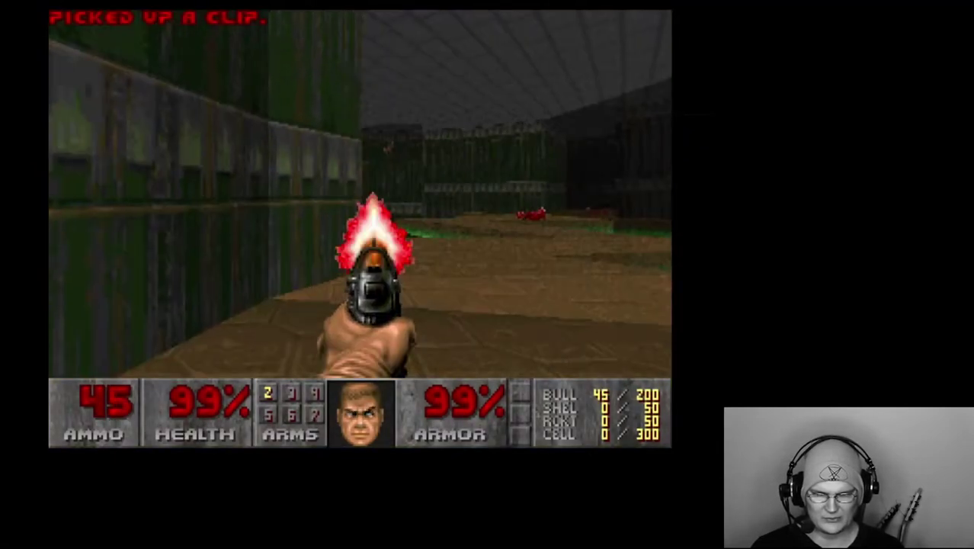
Shoot at the fireball-throwing enemy on the ledge across the slime room while dodging its fireballs
{"action": "key", "text": "ctrl"}
{"action": "key", "text": "ctrl"}
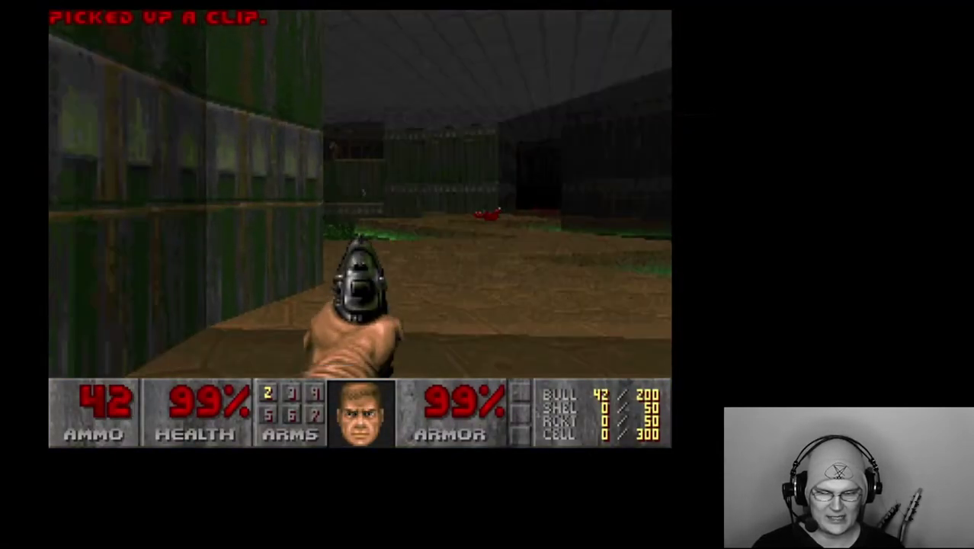
{"action": "key", "text": "ctrl"}
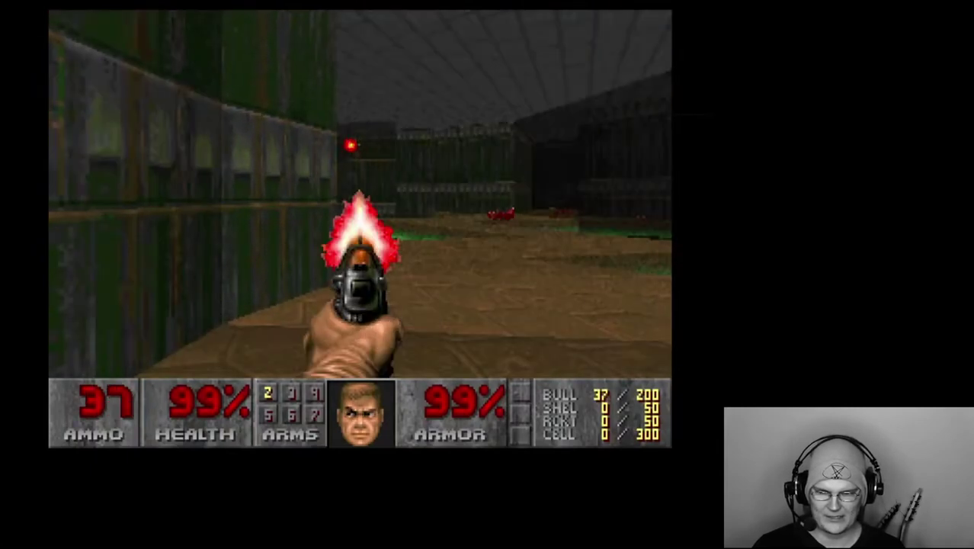
{"action": "key", "text": "Right"}
{"action": "key", "text": "ctrl"}
{"action": "key", "text": "Left"}
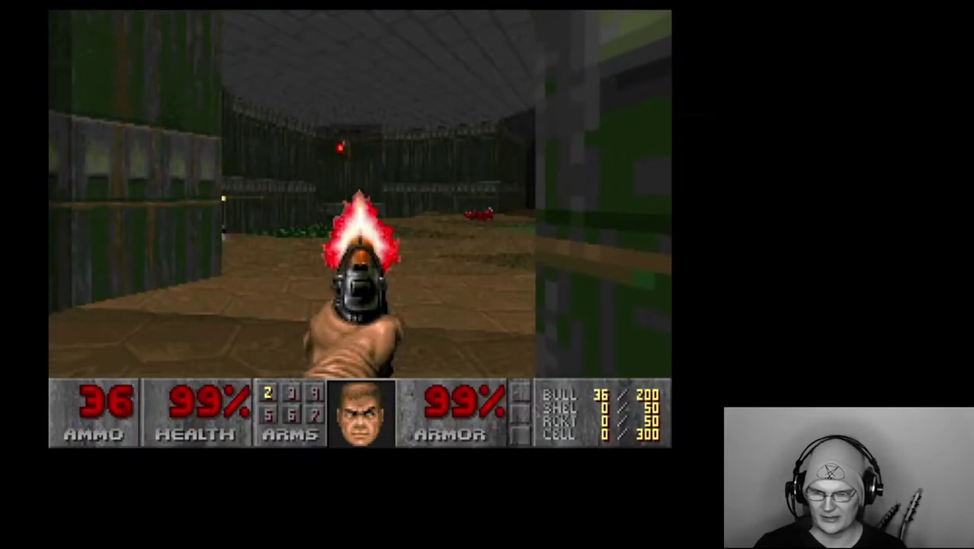
{"action": "key", "text": "ctrl"}
{"action": "key", "text": "ctrl"}
{"action": "key", "text": "ctrl"}
{"action": "key", "text": "Left"}
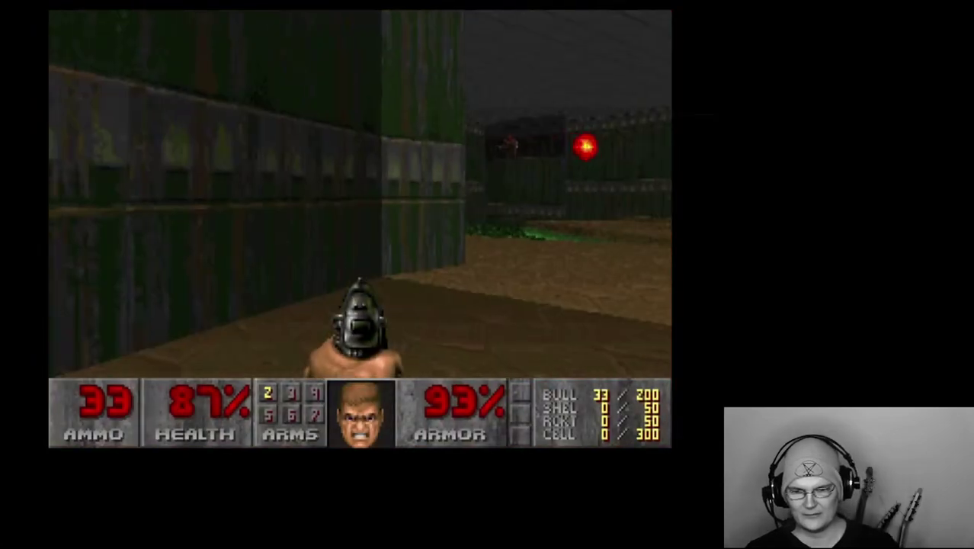
{"action": "key", "text": "Right"}
{"action": "key", "text": "Right"}
{"action": "key", "text": "ctrl"}
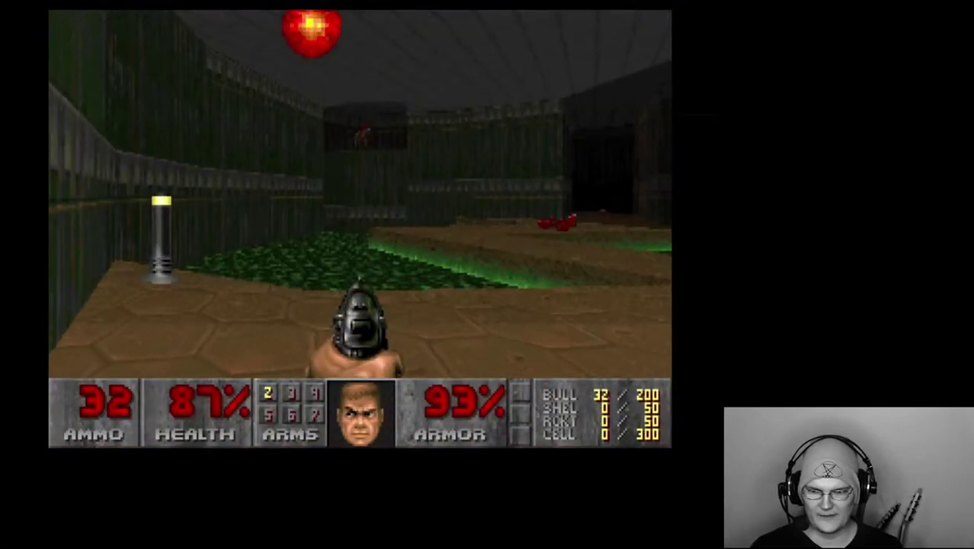
{"action": "key", "text": "ctrl"}
Cross the walkway over the green slime and pick up the shotgun shells in the corridor beyond
{"action": "key", "text": "Up"}
{"action": "key", "text": "Left"}
{"action": "key", "text": "Right"}
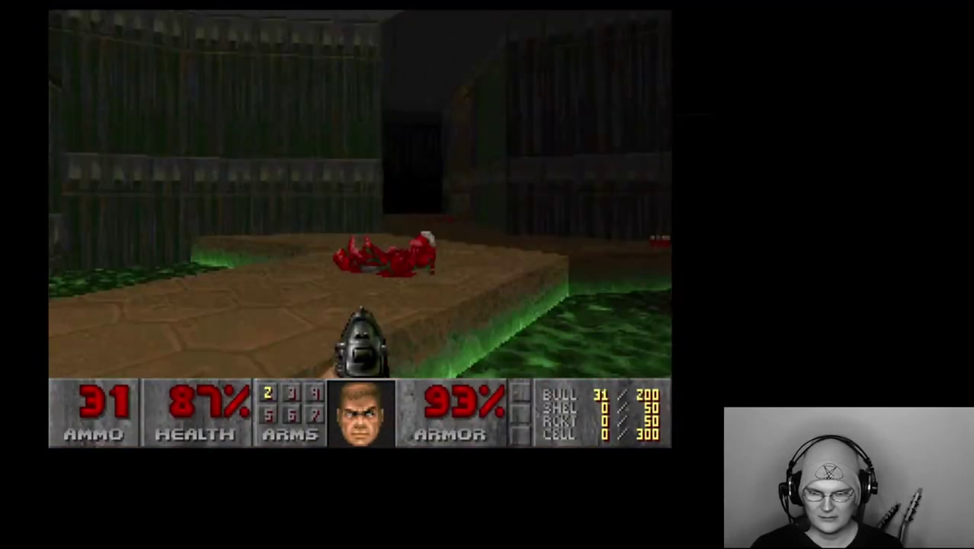
{"action": "key", "text": "Left"}
{"action": "key", "text": "Up"}
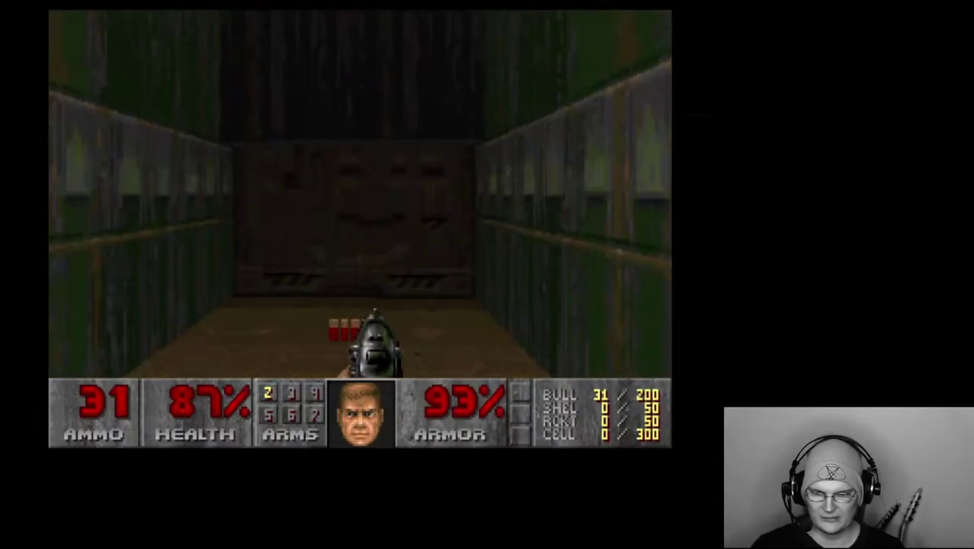
{"action": "key", "text": "Left"}
Quit Doom and return to DOS
{"action": "key", "text": "Escape"}
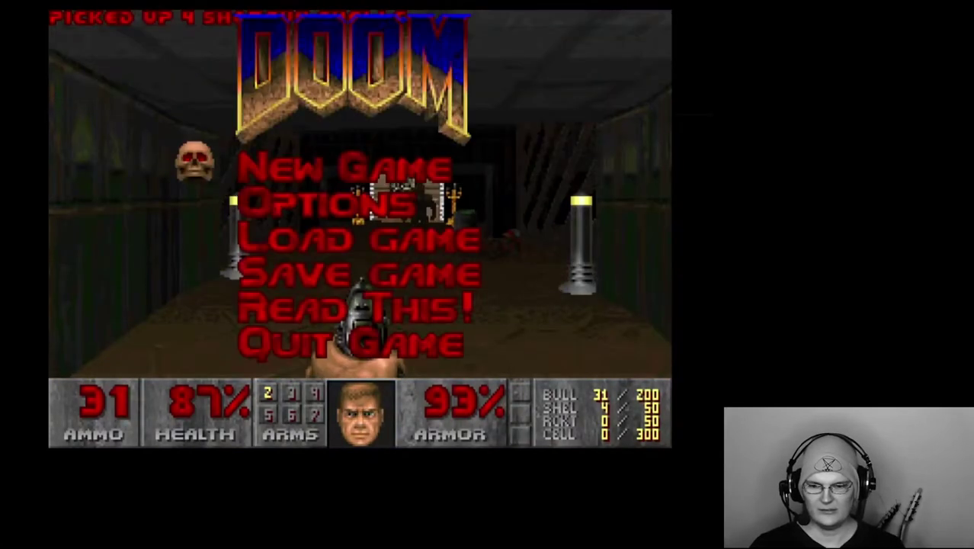
{"action": "key", "text": "Up"}
{"action": "key", "text": "Return"}
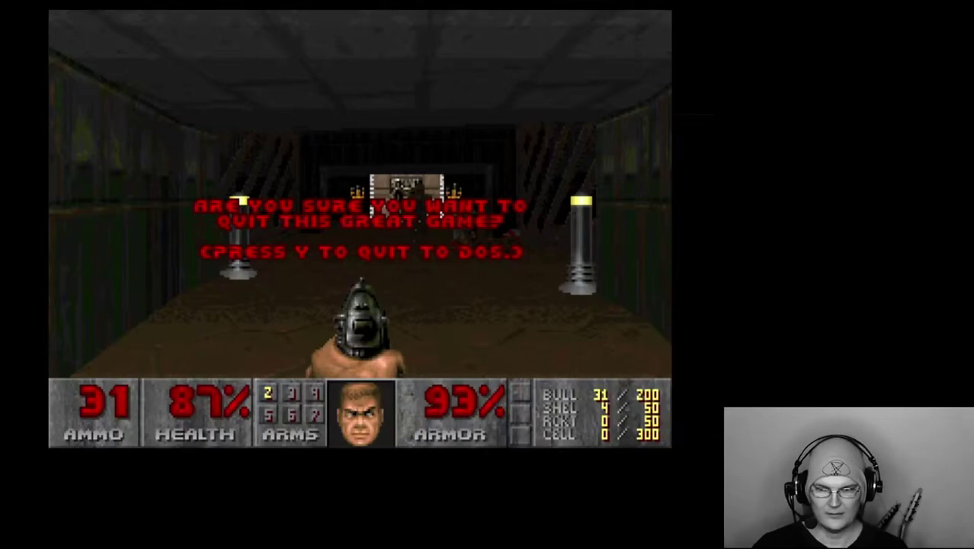
{"action": "key", "text": "y"}
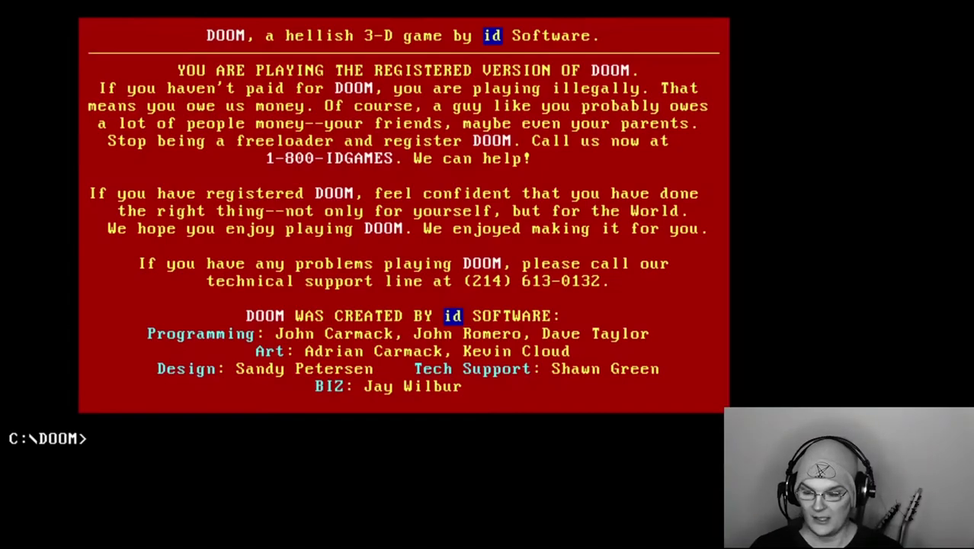
Go up to the root of drive C: with cd.. and start Windows with win
{"action": "type", "text": "cf"}
{"action": "key", "text": "BackSpace"}
{"action": "type", "text": "d.."}
{"action": "key", "text": "Return"}
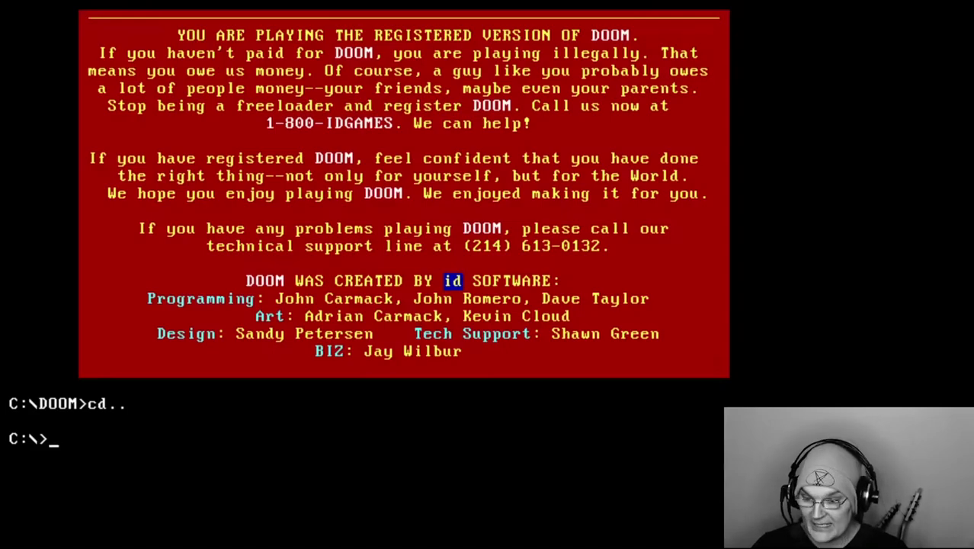
{"action": "type", "text": "win"}
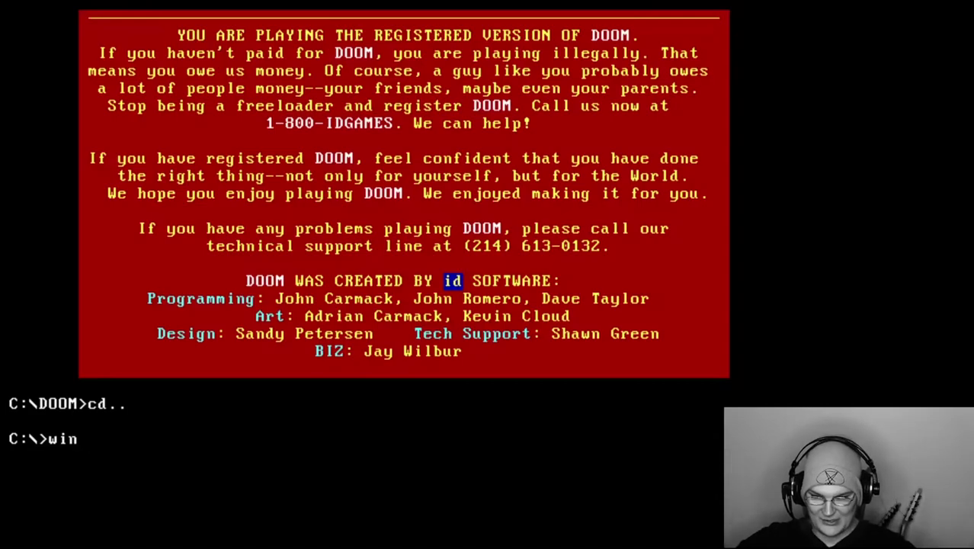
{"action": "key", "text": "Return"}
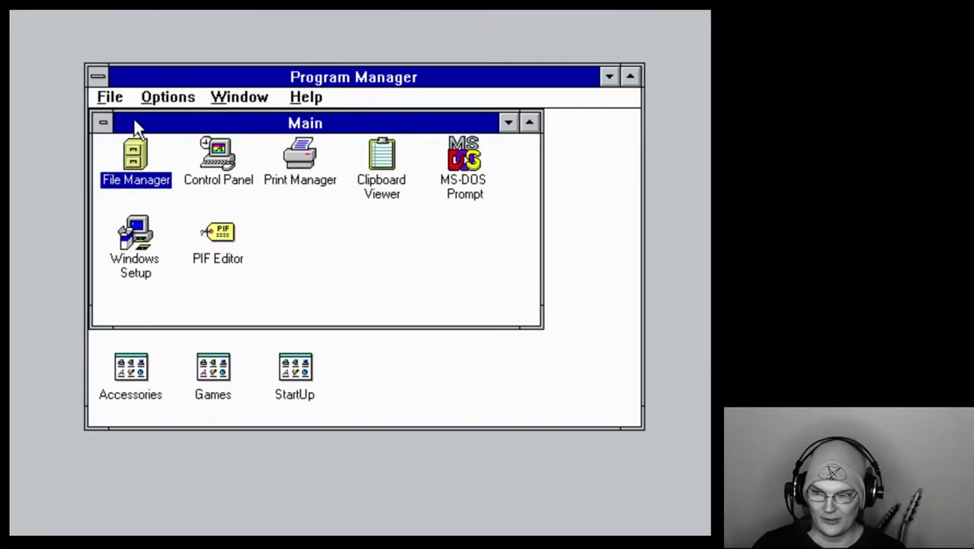
Minimize the Main group and start Solitaire from the Games group
{"action": "left_click", "coordinate": [509, 124]}
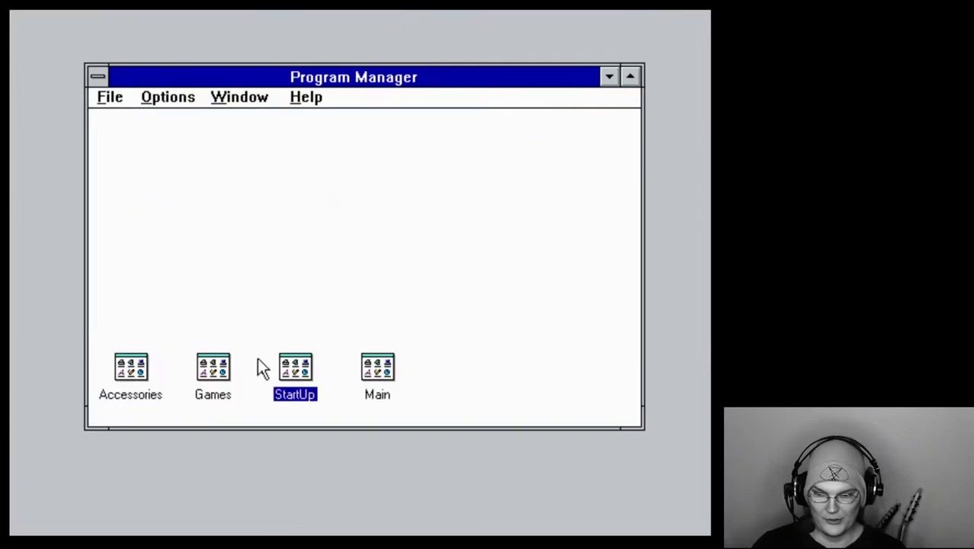
{"action": "double_click", "coordinate": [212, 378]}
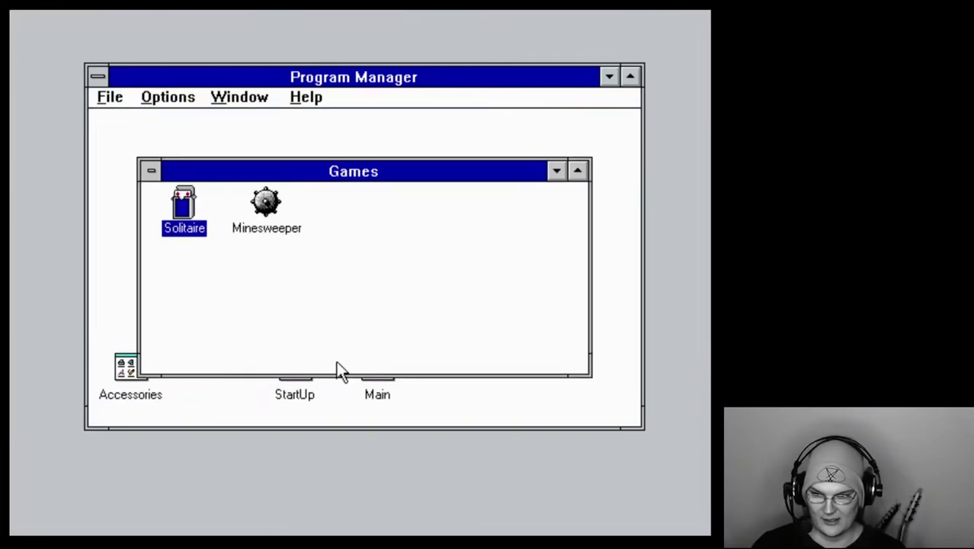
{"action": "double_click", "coordinate": [194, 203]}
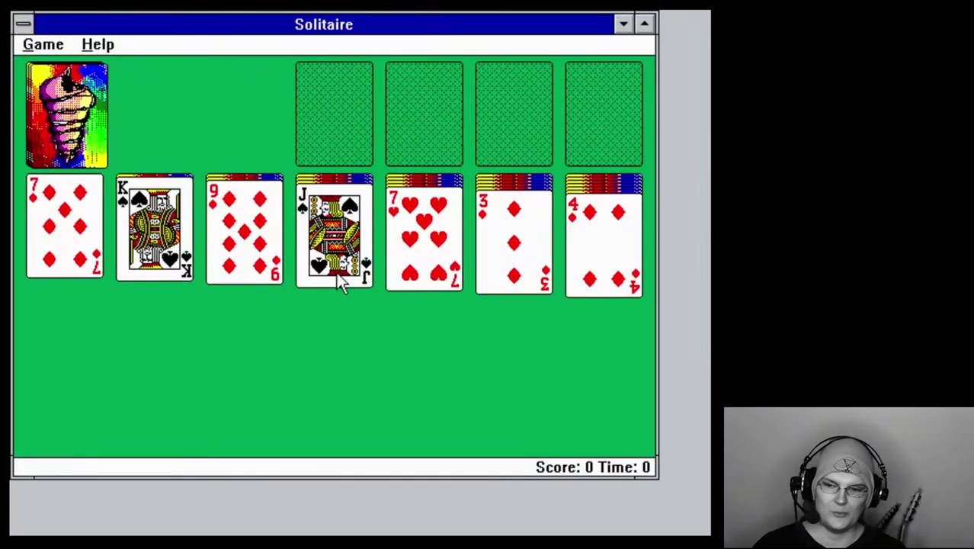
Deal from the stock twice, build the queen of diamonds and jack of spades onto the king of spades, and turn over the uncovered card
{"action": "left_click", "coordinate": [72, 147]}
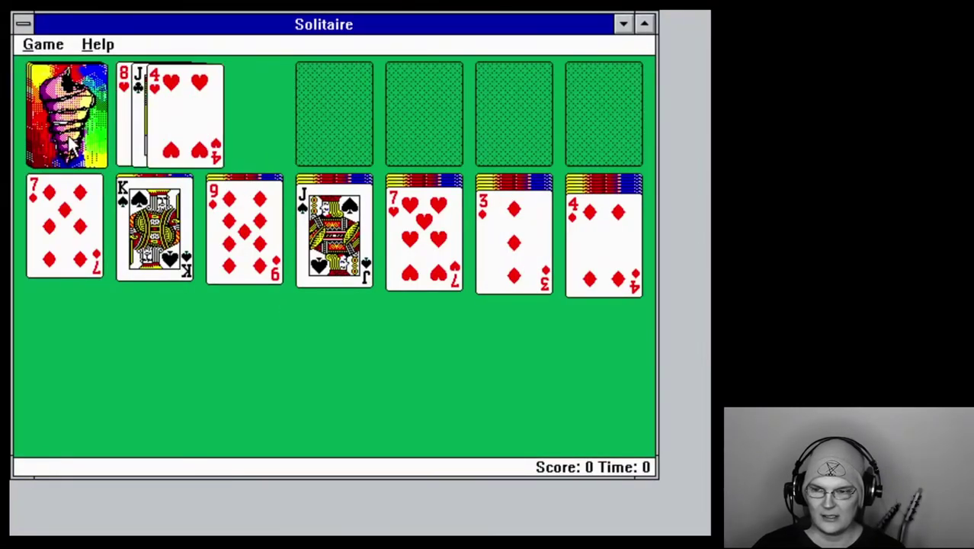
{"action": "left_click", "coordinate": [76, 143]}
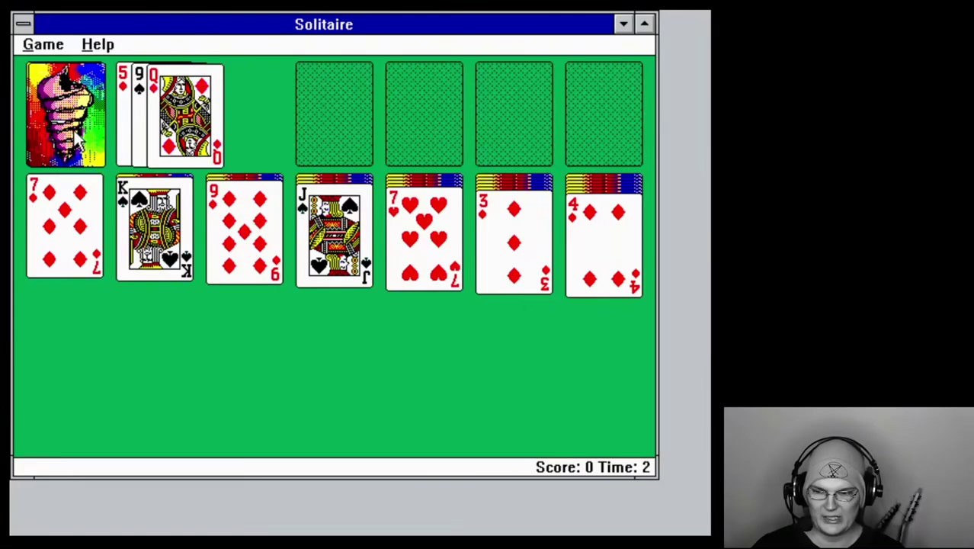
{"action": "left_click_drag", "start_coordinate": [212, 125], "coordinate": [190, 255]}
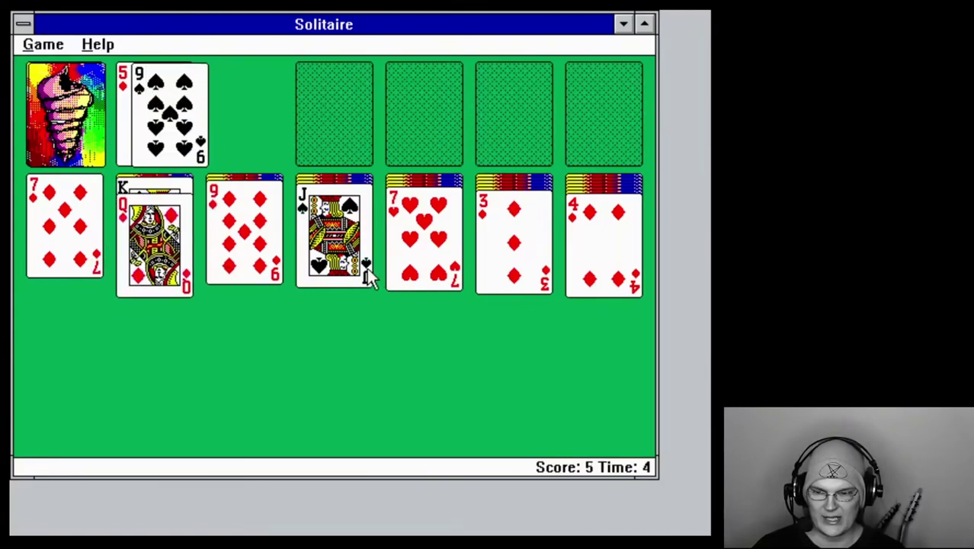
{"action": "left_click_drag", "start_coordinate": [365, 276], "coordinate": [204, 305]}
{"action": "left_click", "coordinate": [336, 244]}
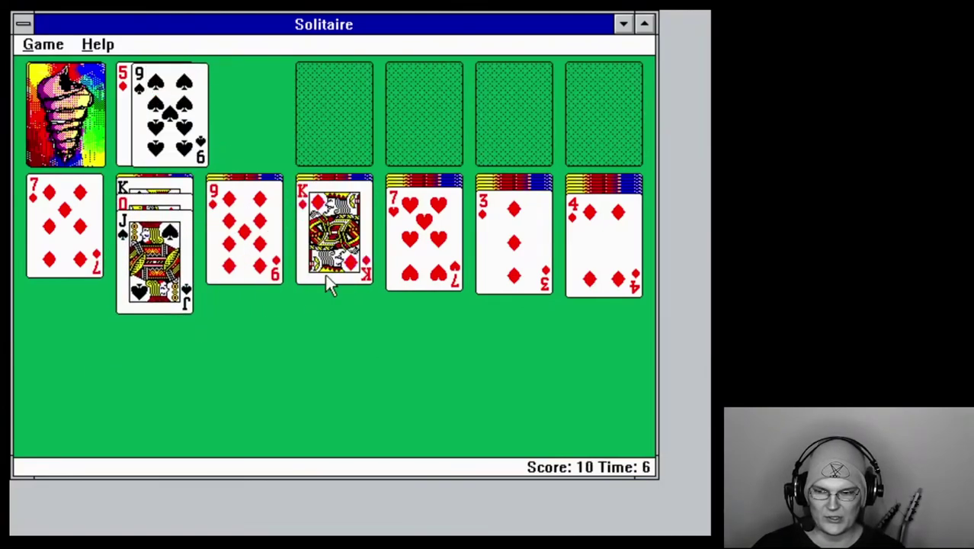
Deal further, place the three of spades on the four of diamonds, and build the black eight and seven of hearts onto the nine of diamonds
{"action": "left_click", "coordinate": [102, 107]}
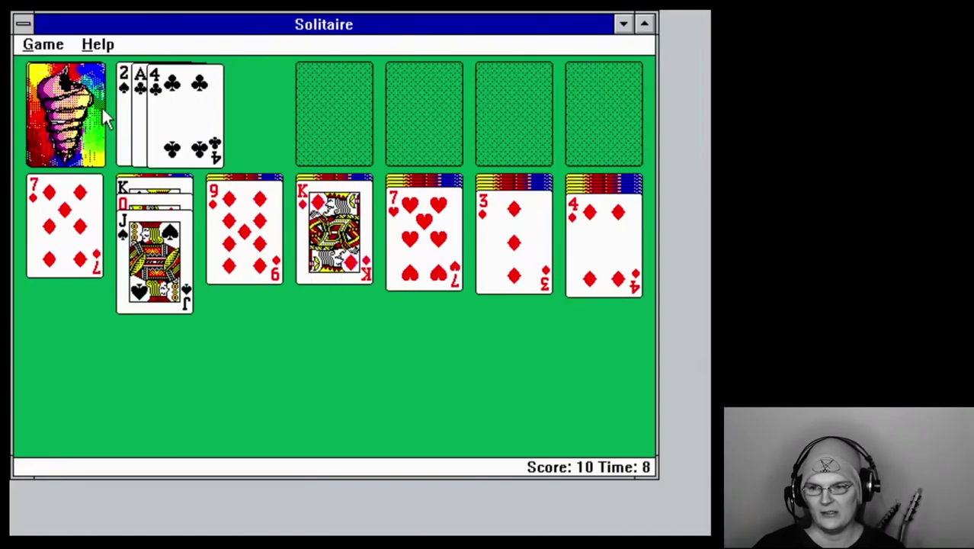
{"action": "left_click", "coordinate": [69, 105]}
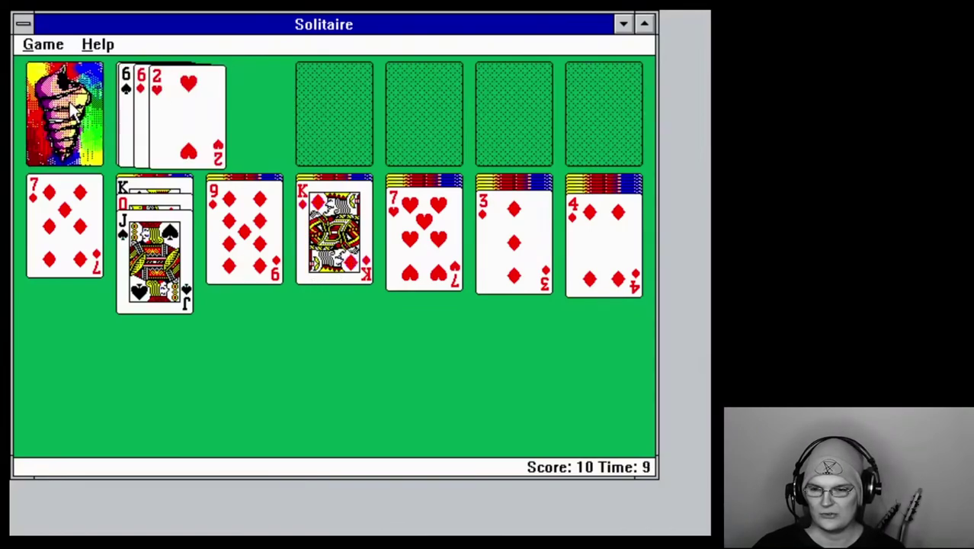
{"action": "left_click", "coordinate": [75, 107]}
{"action": "left_click_drag", "start_coordinate": [192, 115], "coordinate": [620, 273]}
{"action": "left_click_drag", "start_coordinate": [178, 105], "coordinate": [271, 229]}
{"action": "left_click_drag", "start_coordinate": [408, 240], "coordinate": [272, 239]}
{"action": "left_click", "coordinate": [403, 225]}
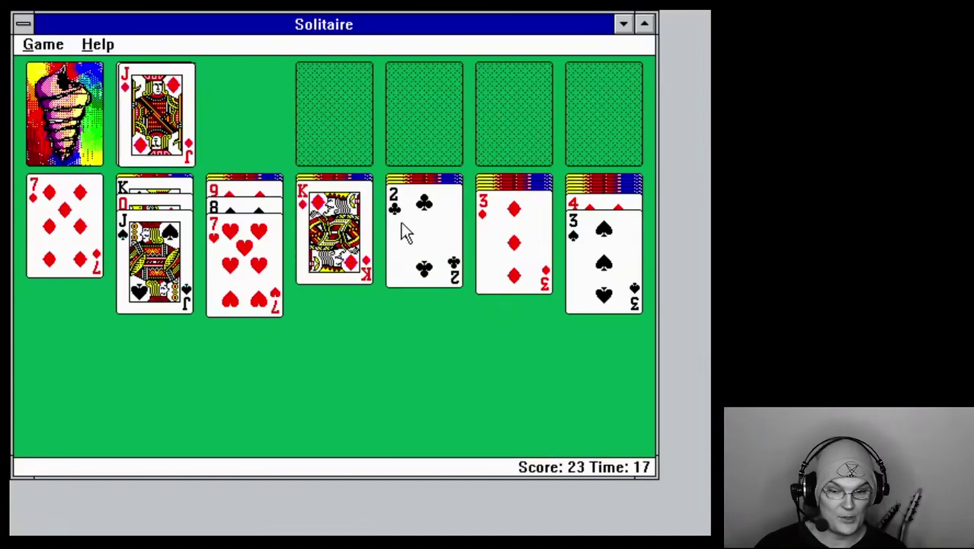
Place the two of clubs on the three of diamonds, turn over the uncovered card, and deal the rest of the stock
{"action": "left_click_drag", "start_coordinate": [400, 225], "coordinate": [492, 257]}
{"action": "left_click", "coordinate": [406, 252]}
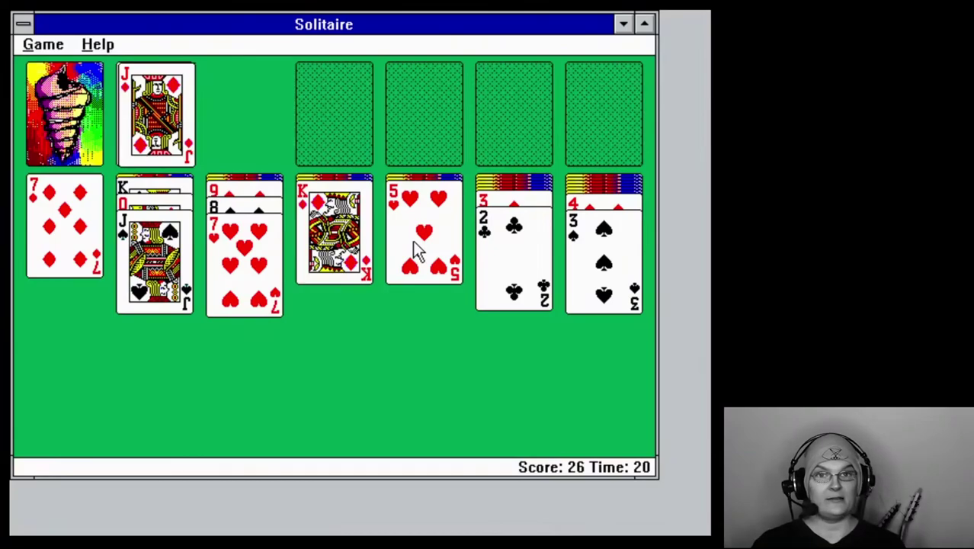
{"action": "left_click", "coordinate": [67, 126]}
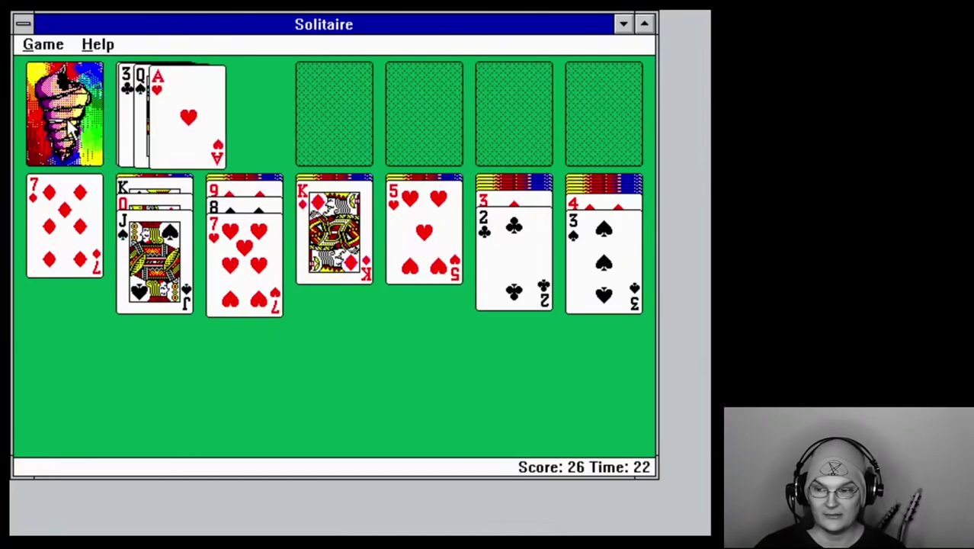
{"action": "left_click", "coordinate": [76, 126]}
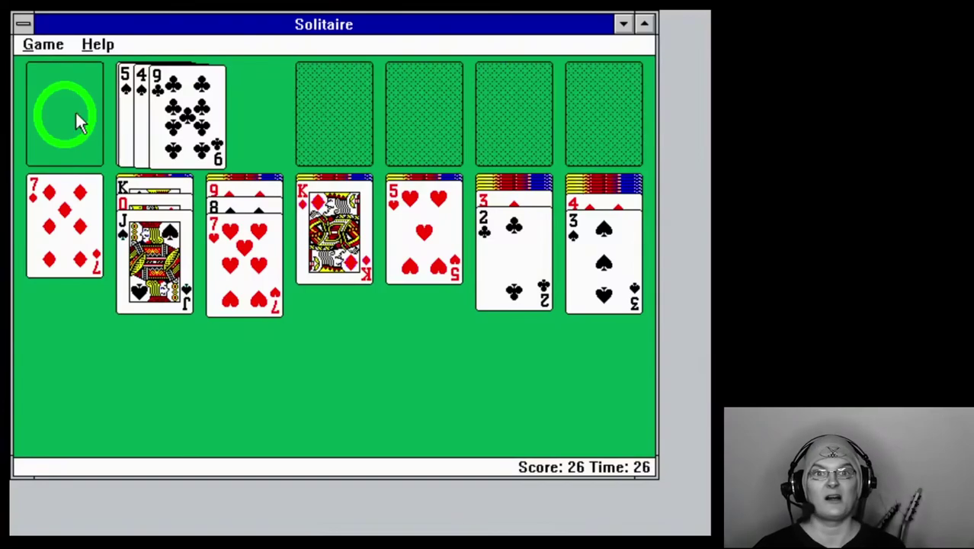
Close Solitaire and start Minesweeper from the Games group
{"action": "double_click", "coordinate": [22, 24]}
{"action": "double_click", "coordinate": [272, 215]}
Try to create a custom Minesweeper field with a height and width of 99999 and 10 mines
{"action": "left_click", "coordinate": [122, 84]}
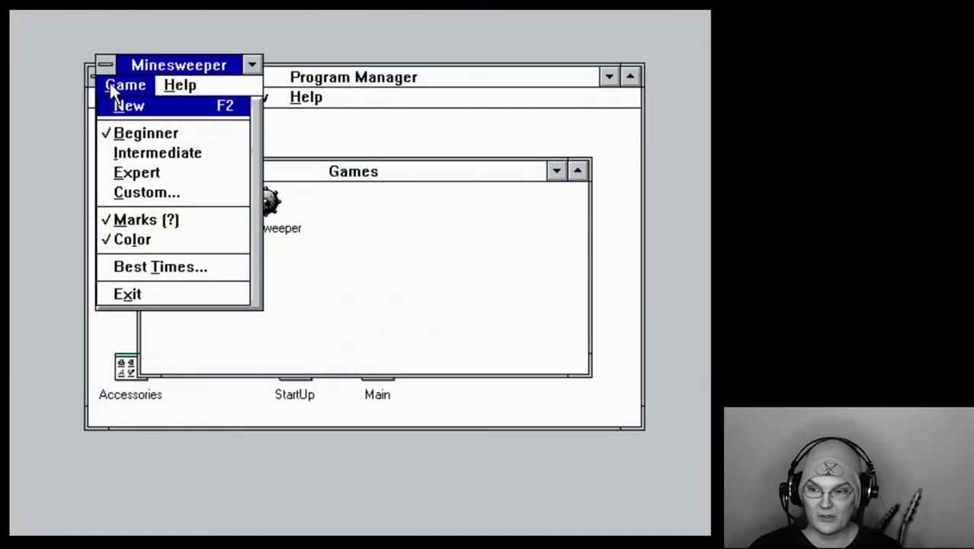
{"action": "left_click", "coordinate": [141, 192]}
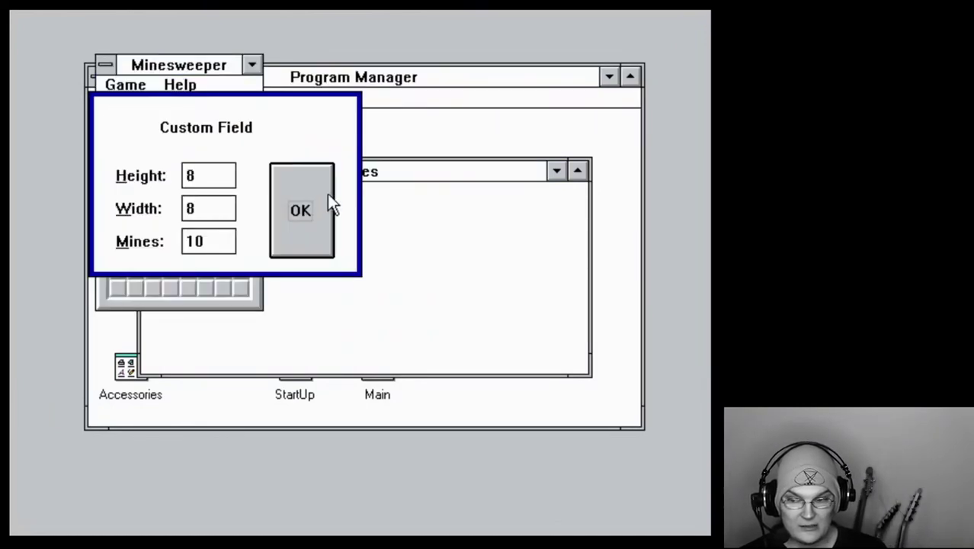
{"action": "double_click", "coordinate": [220, 178]}
{"action": "type", "text": "99999"}
{"action": "key", "text": "Tab"}
{"action": "type", "text": "9999"}
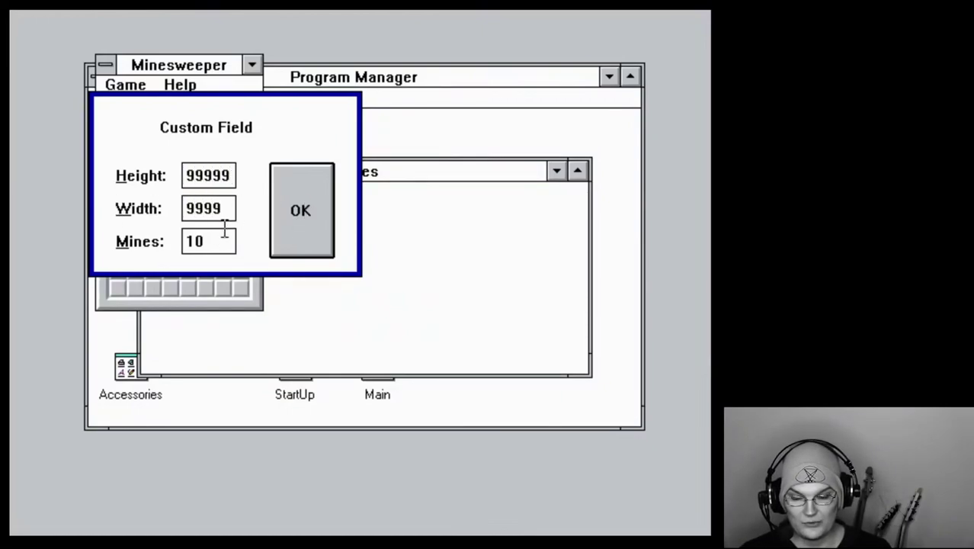
{"action": "type", "text": "9"}
{"action": "left_click", "coordinate": [316, 235]}
Create a custom field with height 30 and width 30, keeping 10 mines
{"action": "left_click", "coordinate": [137, 87]}
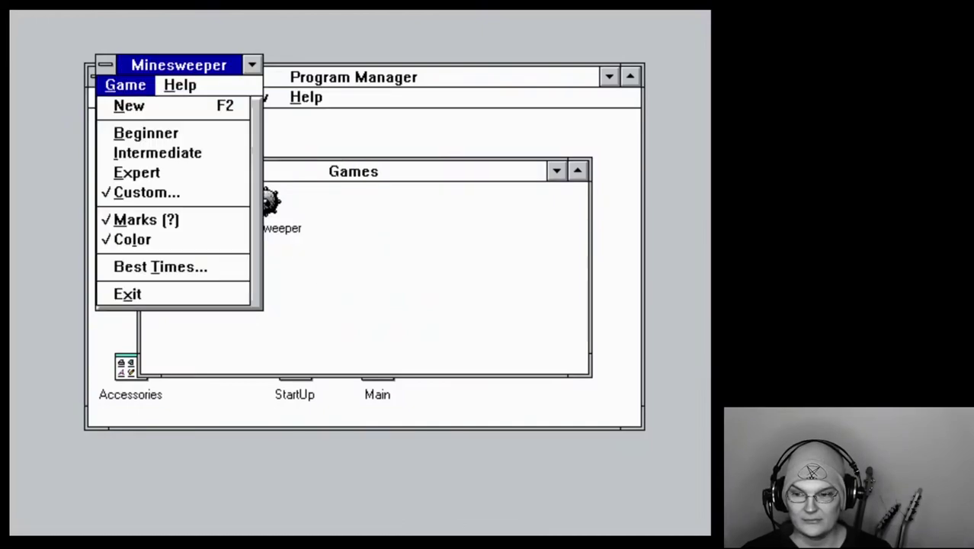
{"action": "left_click", "coordinate": [173, 192]}
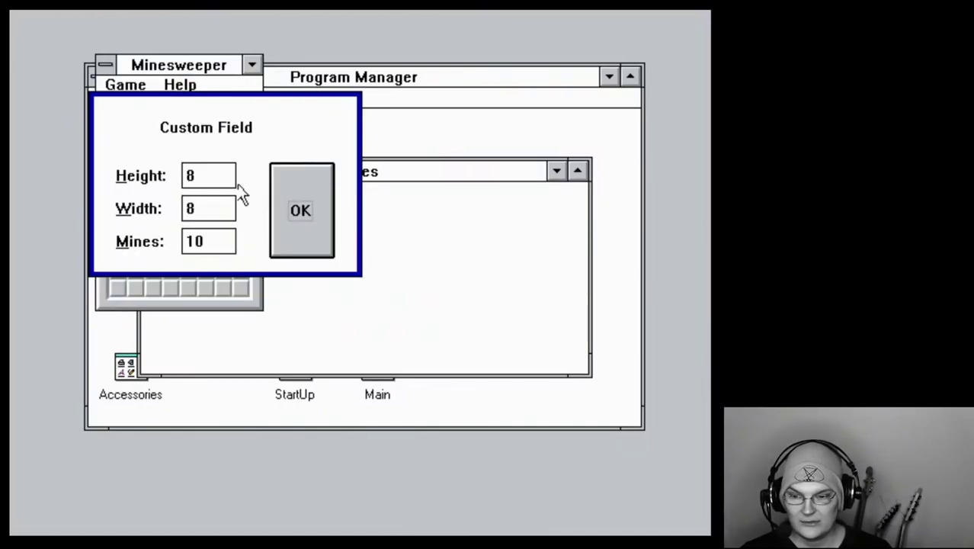
{"action": "left_click_drag", "start_coordinate": [233, 180], "coordinate": [135, 187]}
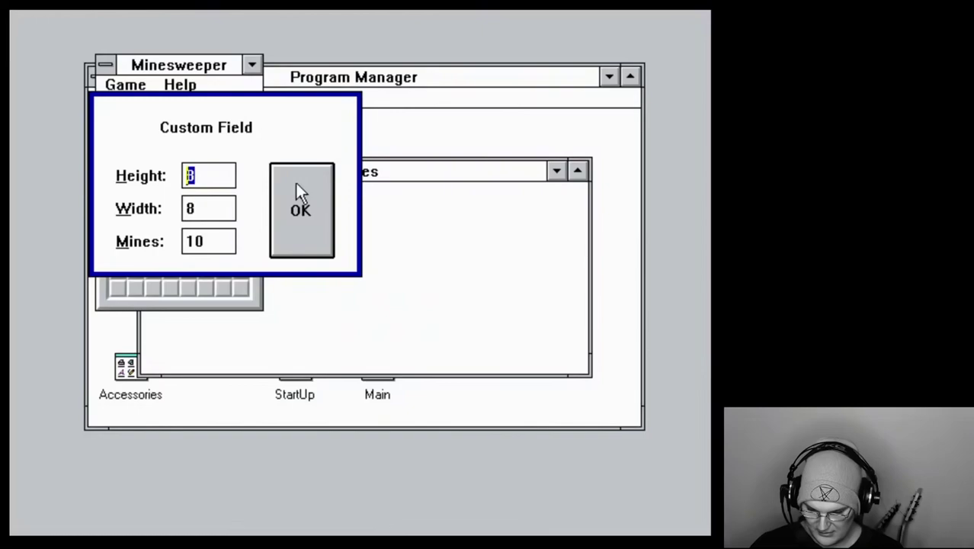
{"action": "type", "text": "30"}
{"action": "left_click", "coordinate": [204, 208]}
{"action": "key", "text": "BackSpace"}
{"action": "type", "text": "30"}
{"action": "left_click", "coordinate": [304, 211]}
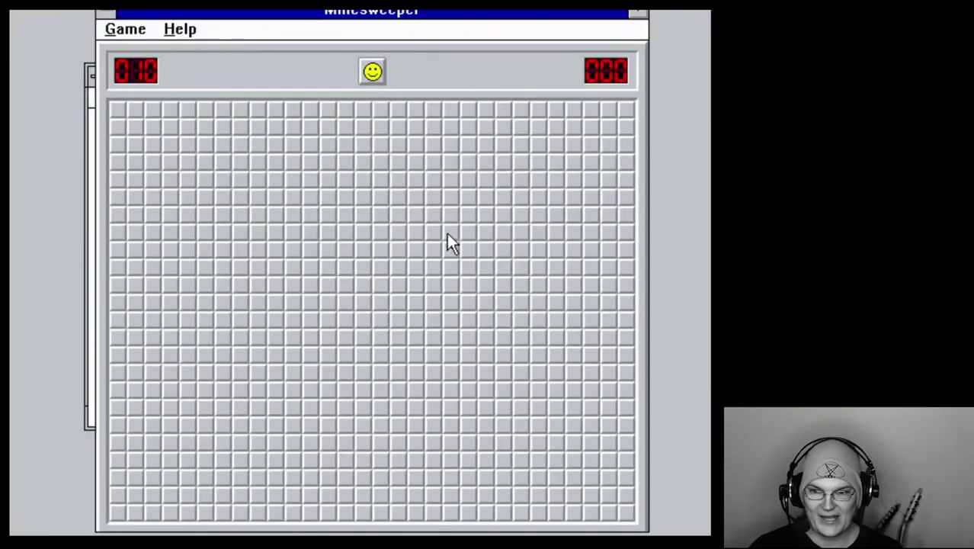
Open up the field and uncover the square between the green 2s and the one below it
{"action": "left_click", "coordinate": [573, 233]}
{"action": "left_click_drag", "start_coordinate": [573, 233], "coordinate": [427, 139]}
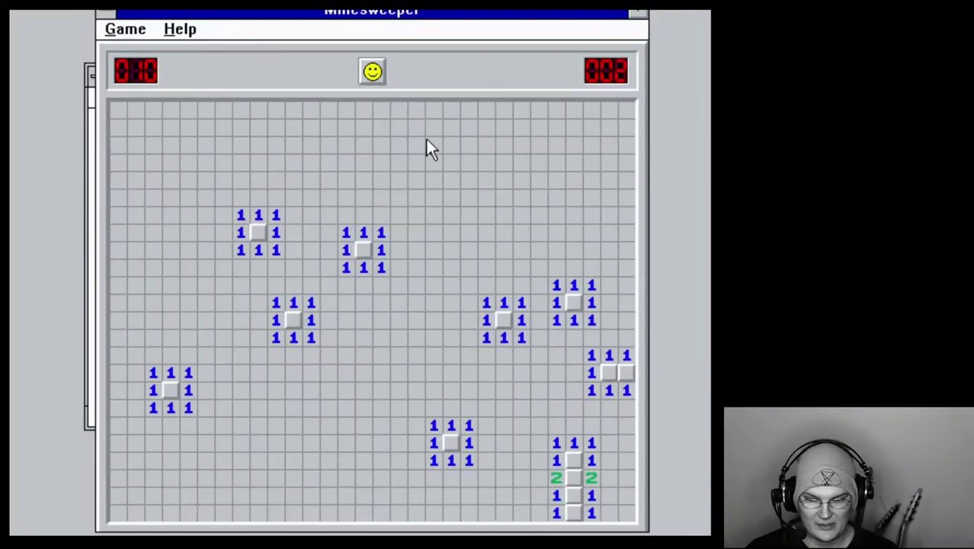
{"action": "left_click", "coordinate": [575, 478]}
{"action": "left_click", "coordinate": [570, 497]}
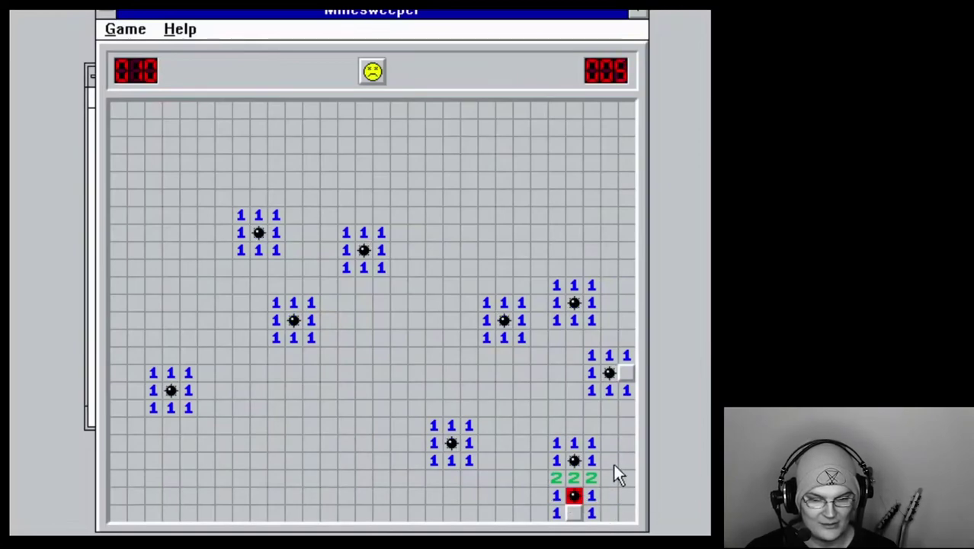
Start a new game, open up the field, and uncover the first covered squares west of the red 3
{"action": "left_click", "coordinate": [373, 72]}
{"action": "left_click", "coordinate": [237, 238]}
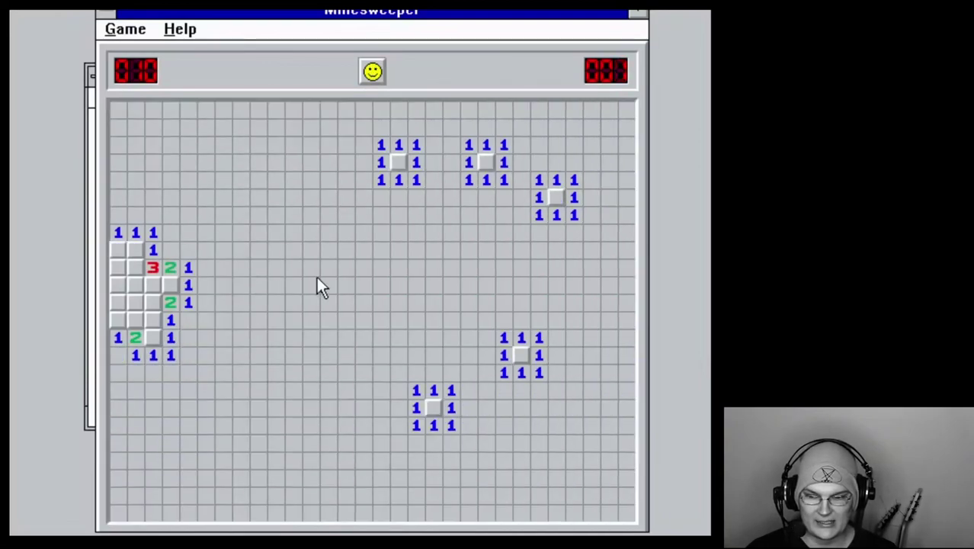
{"action": "left_click", "coordinate": [117, 251]}
{"action": "left_click", "coordinate": [118, 267]}
{"action": "left_click", "coordinate": [136, 267]}
Uncover more squares in the cluster below the red 3, finishing with the one directly beneath that number
{"action": "left_click", "coordinate": [136, 285]}
{"action": "left_click", "coordinate": [136, 302]}
{"action": "left_click", "coordinate": [118, 303]}
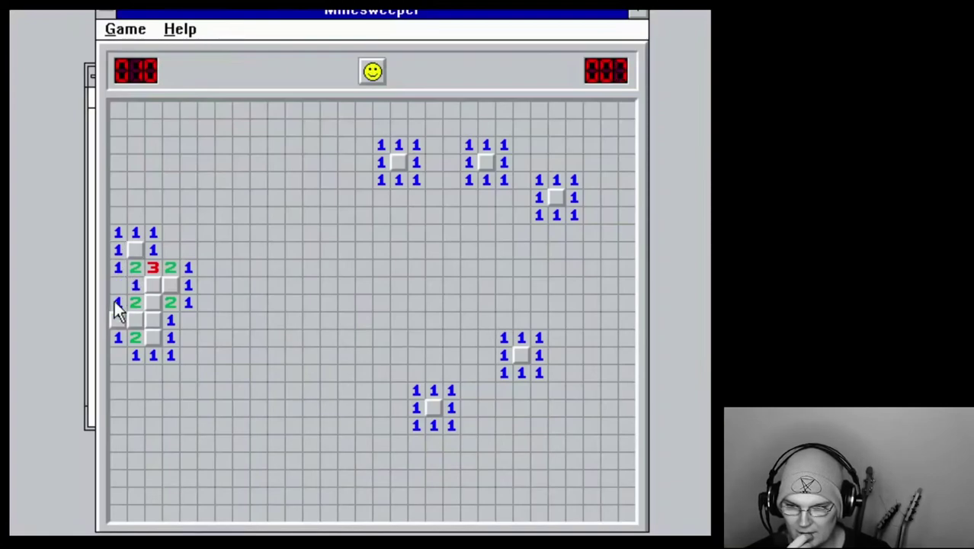
{"action": "left_click", "coordinate": [118, 321]}
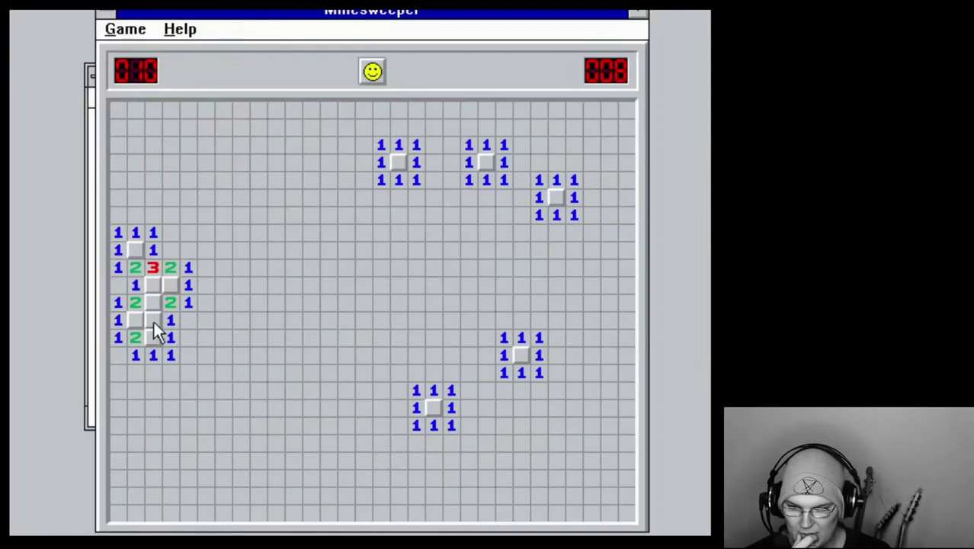
{"action": "left_click", "coordinate": [153, 321]}
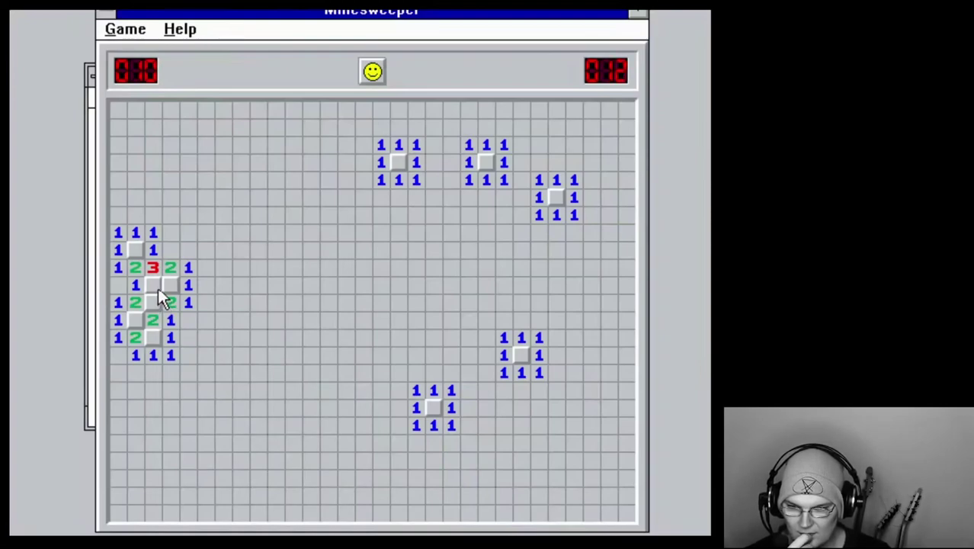
{"action": "left_click", "coordinate": [155, 287]}
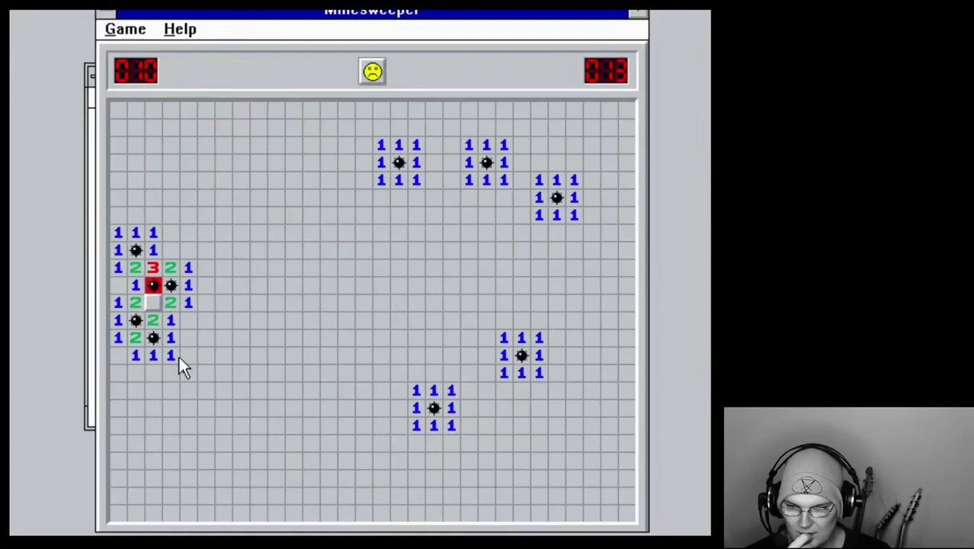
Start another game, open up the field, and uncover the remaining safe square in the top row
{"action": "left_click", "coordinate": [373, 71]}
{"action": "left_click_drag", "start_coordinate": [503, 249], "coordinate": [539, 250]}
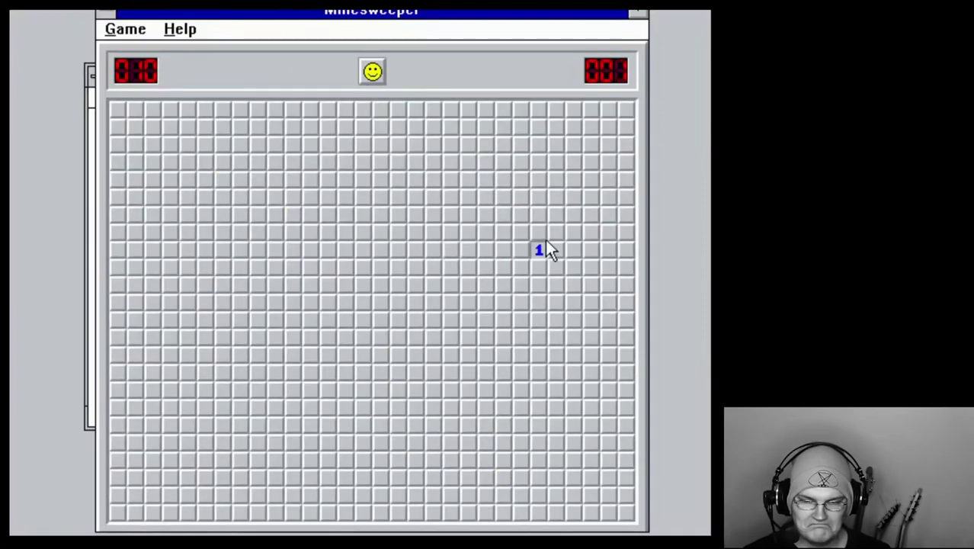
{"action": "left_click", "coordinate": [452, 197]}
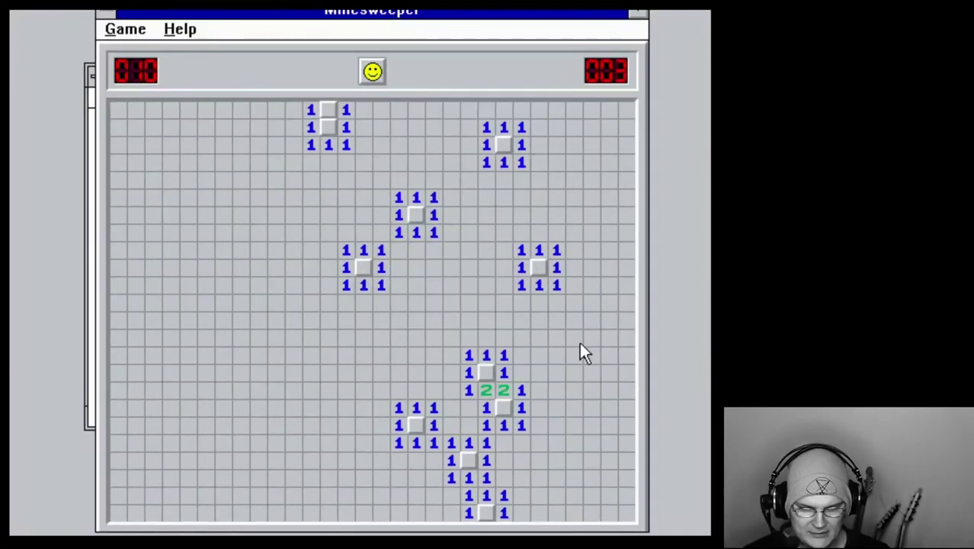
{"action": "left_click", "coordinate": [328, 108]}
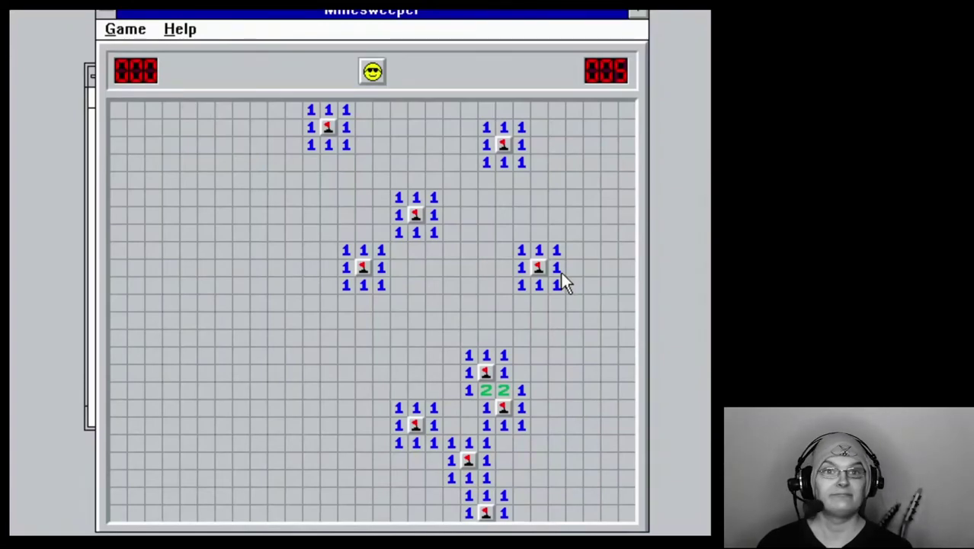
Start a fresh game, open up the field, and uncover the safe square between the two neighbouring mines
{"action": "left_click", "coordinate": [369, 74]}
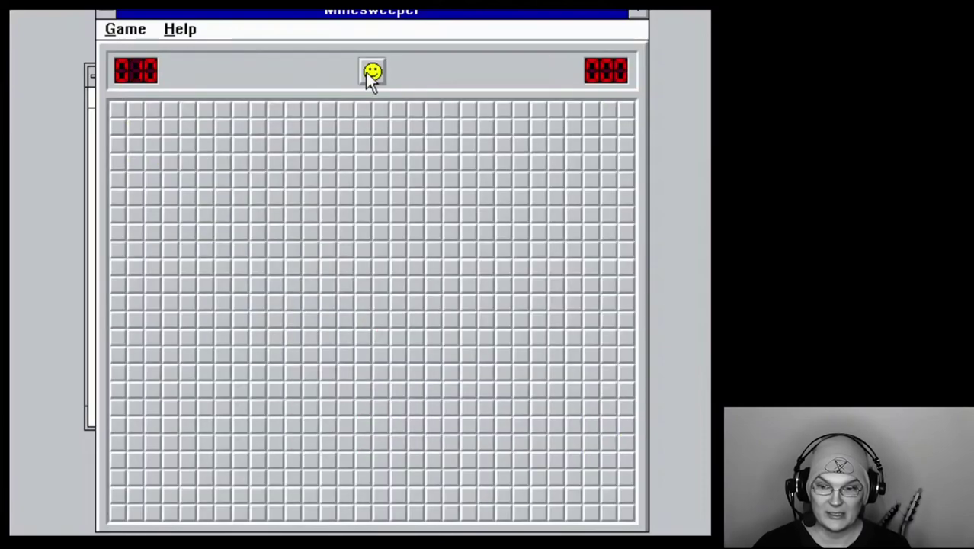
{"action": "left_click", "coordinate": [171, 181]}
{"action": "left_click", "coordinate": [556, 321]}
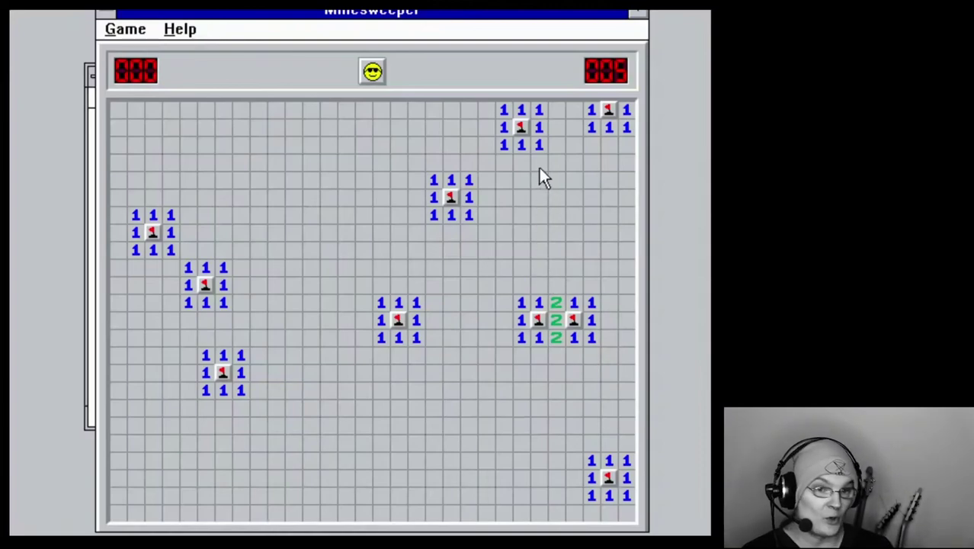
Start one more game, open up the field, and clear the safe squares of the L-shaped covered cluster
{"action": "left_click", "coordinate": [384, 67]}
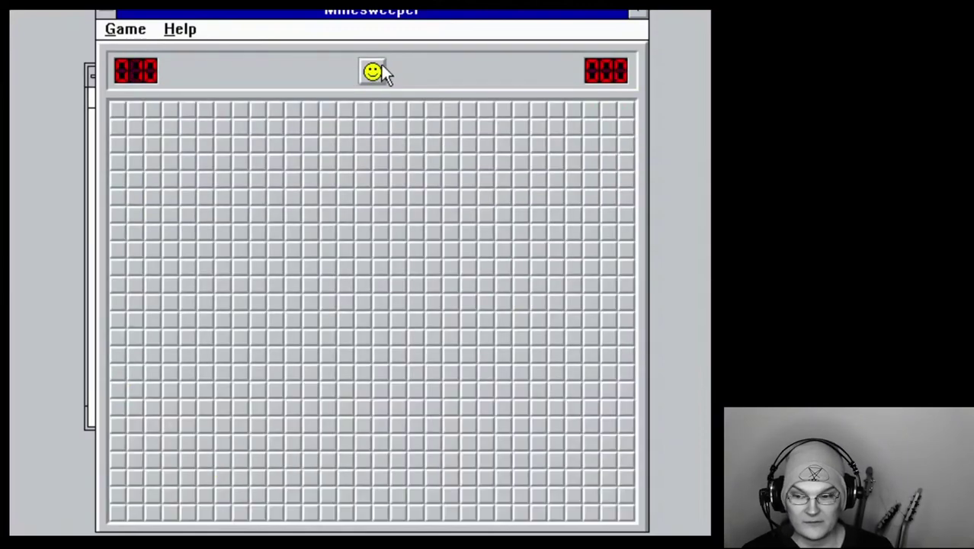
{"action": "left_click", "coordinate": [276, 160]}
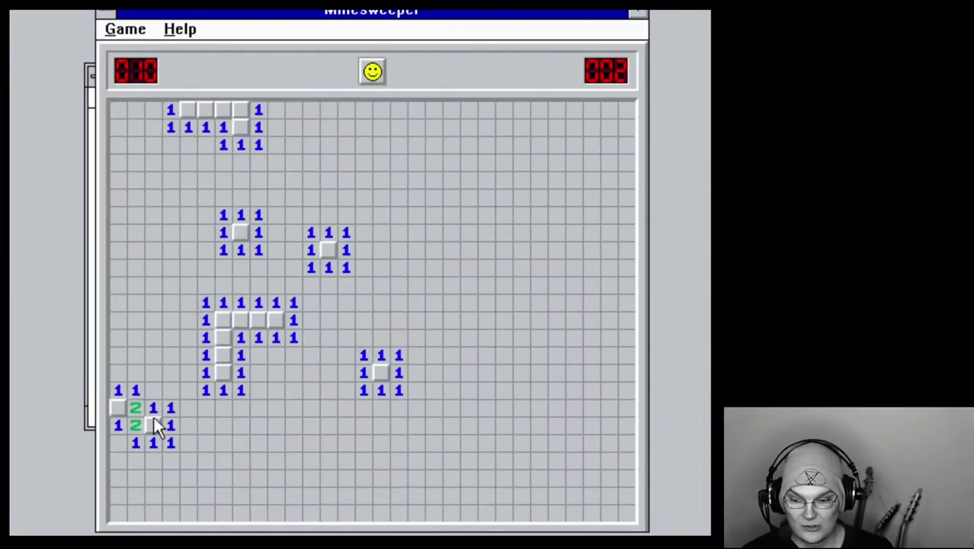
{"action": "left_click", "coordinate": [238, 334]}
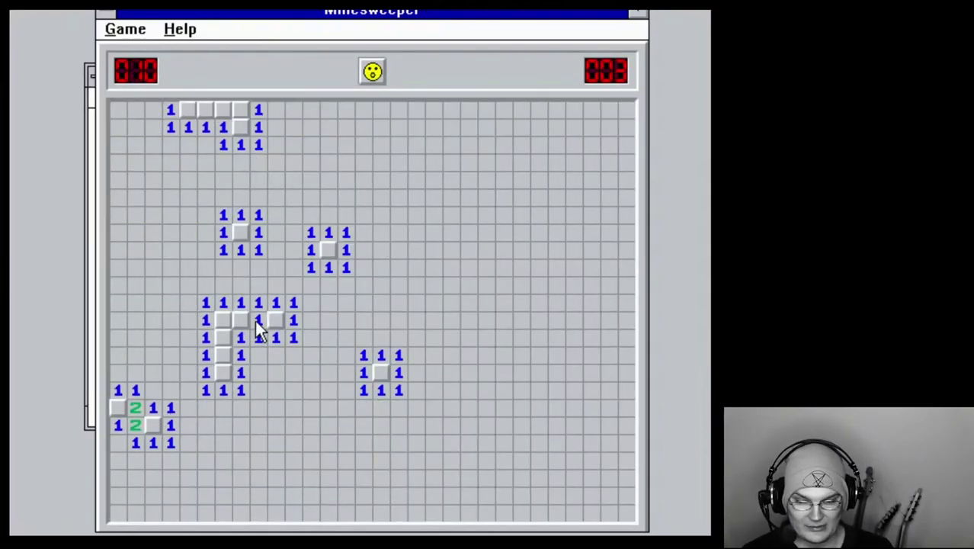
{"action": "right_click", "coordinate": [223, 355]}
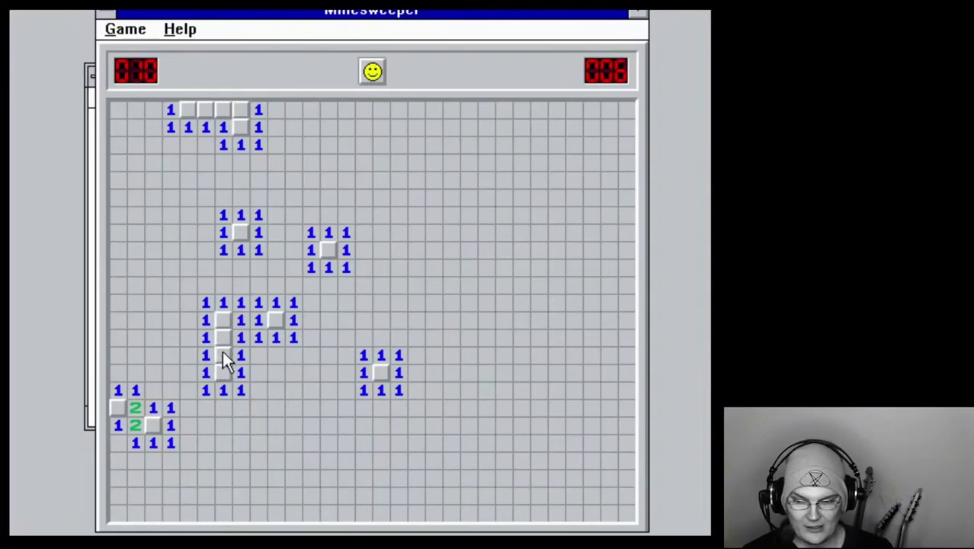
{"action": "left_click", "coordinate": [222, 352]}
Uncover the three safe squares in the covered group along the top row to finish the game
{"action": "left_click", "coordinate": [206, 110]}
{"action": "left_click", "coordinate": [224, 109]}
{"action": "left_click", "coordinate": [243, 110]}
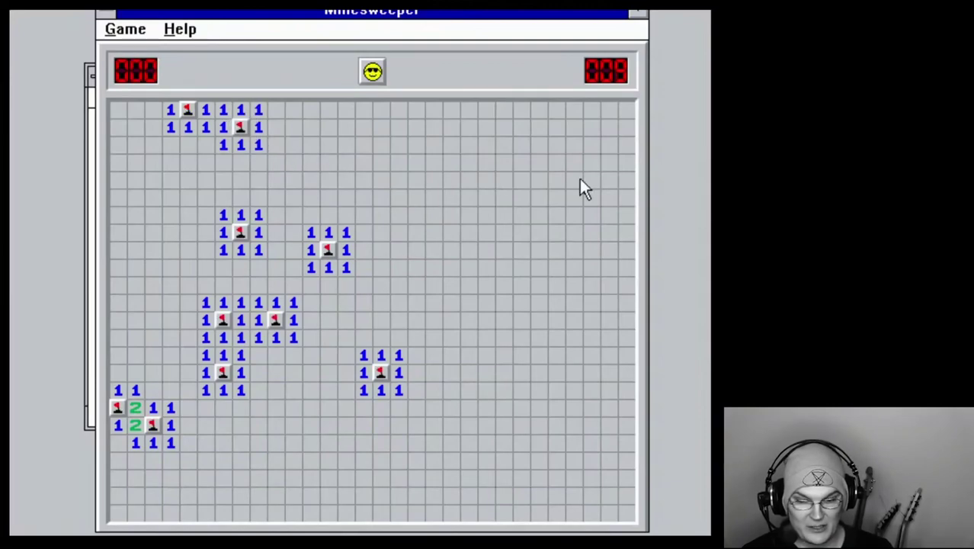